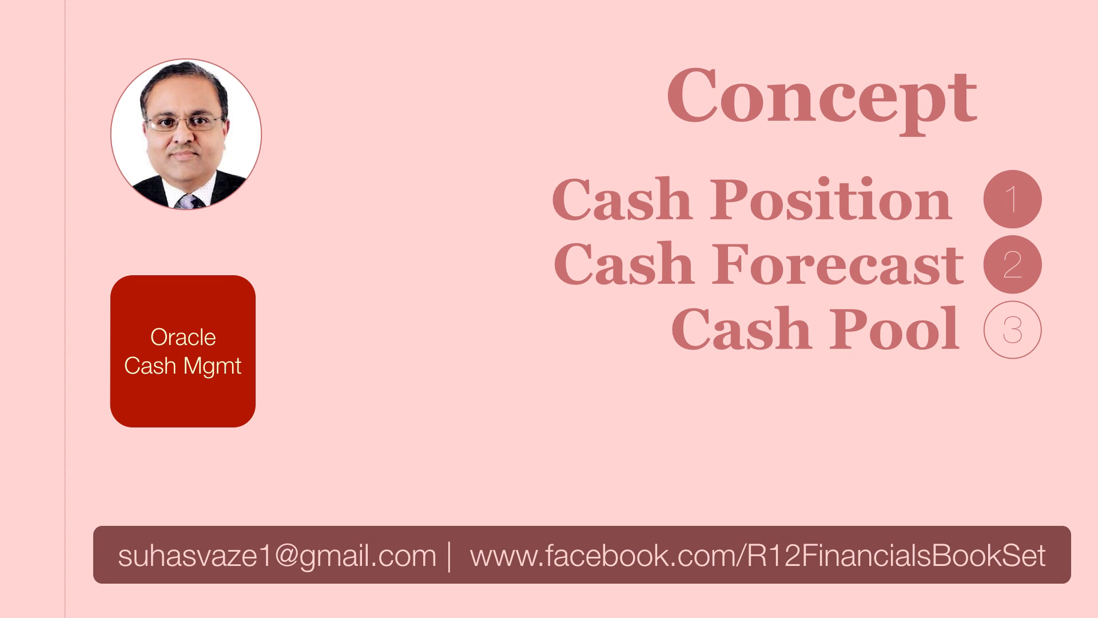
pyautogui.click(1015, 333)
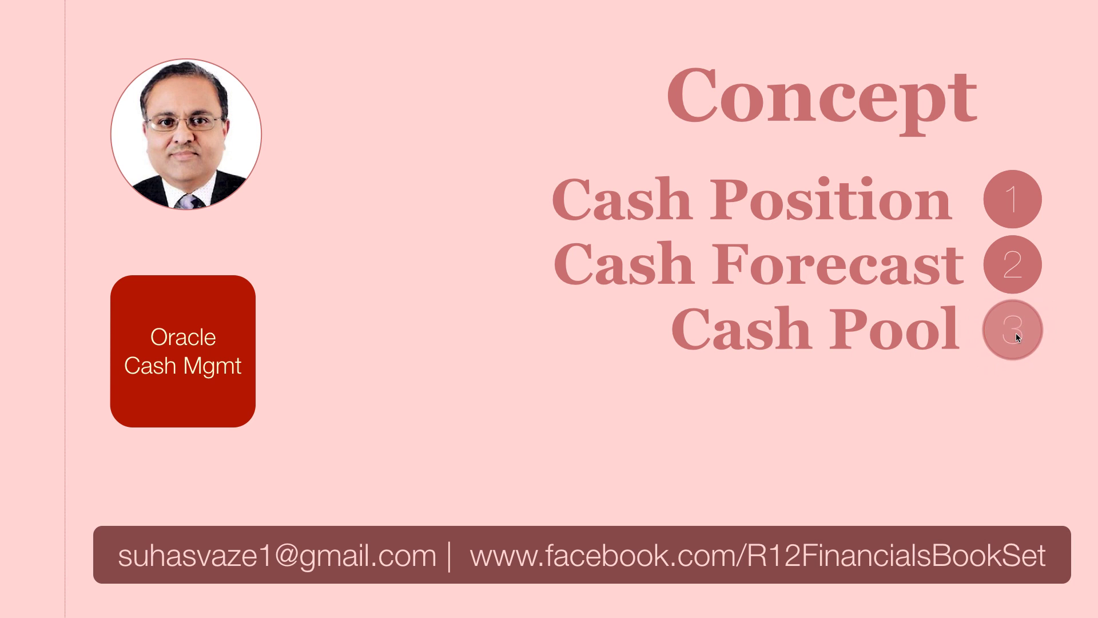
pyautogui.click(362, 190)
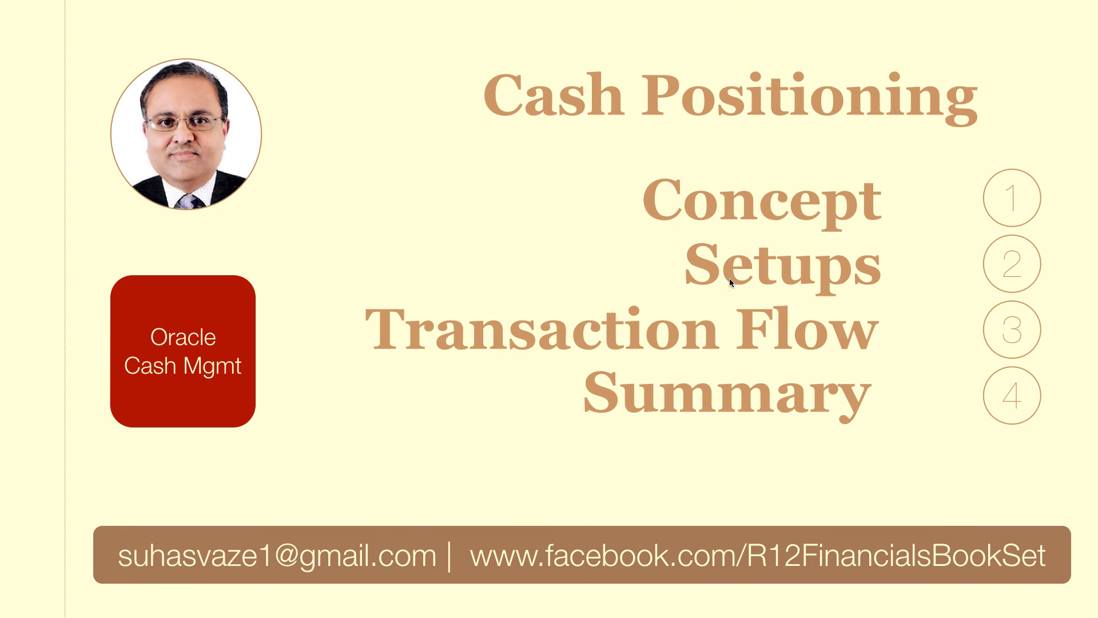
pyautogui.click(776, 277)
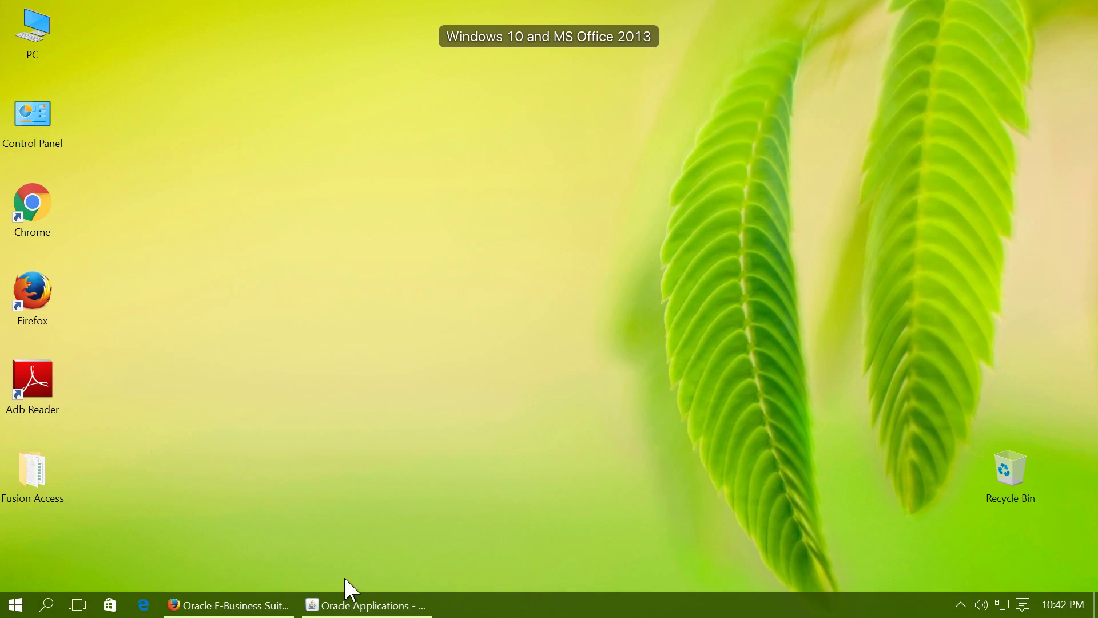
# Switch to Oracle Applications and change the responsibility to System Administrator
pyautogui.click(346, 601)
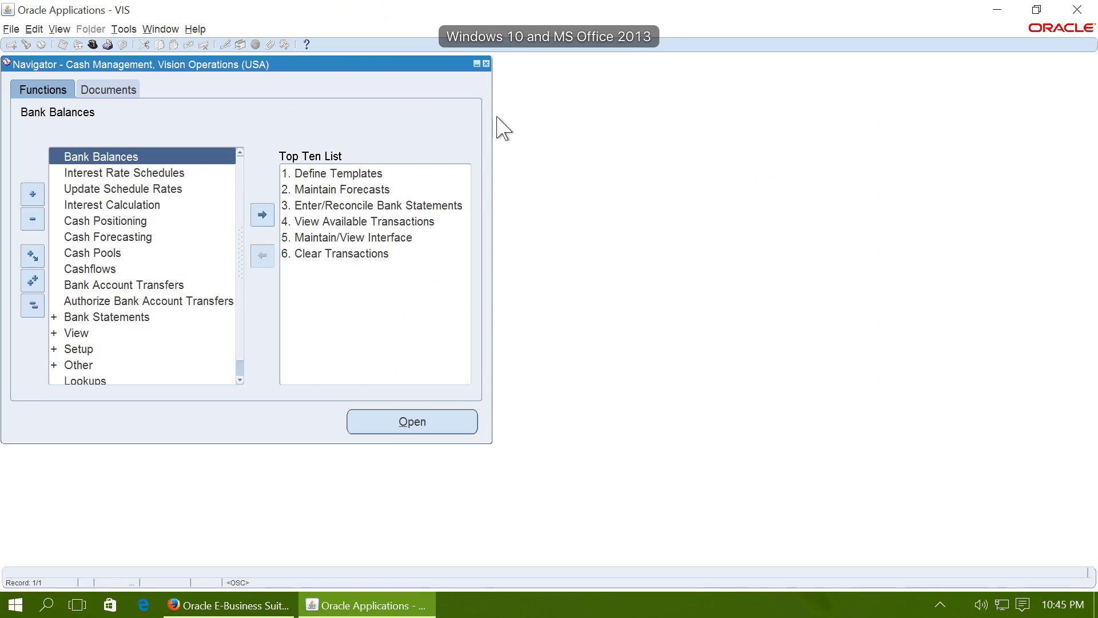
pyautogui.click(93, 44)
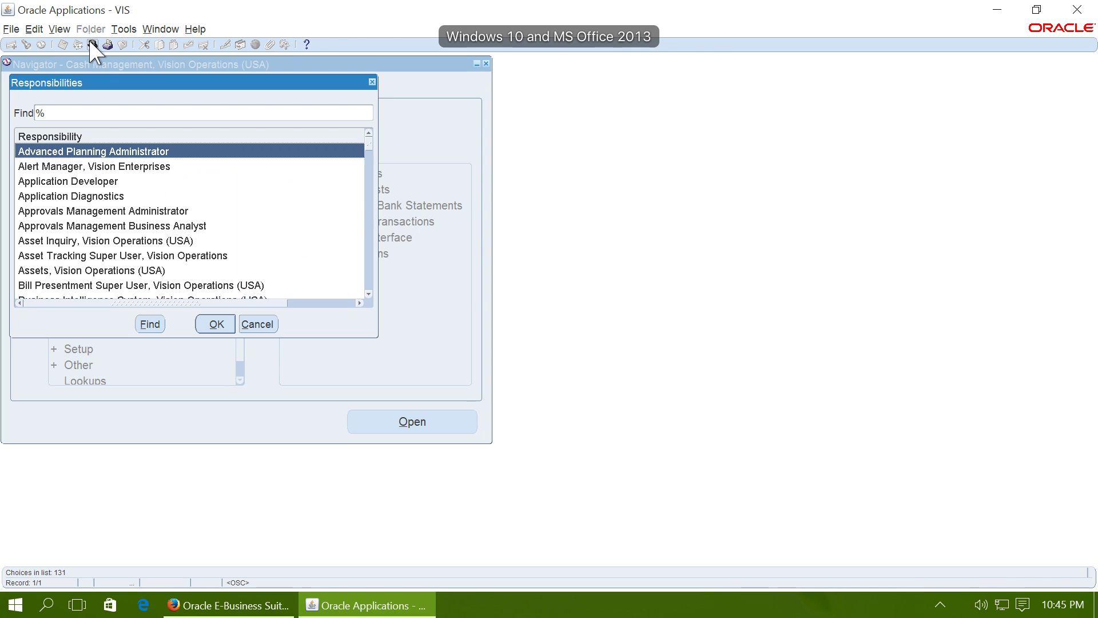
pyautogui.write('system Administrat')
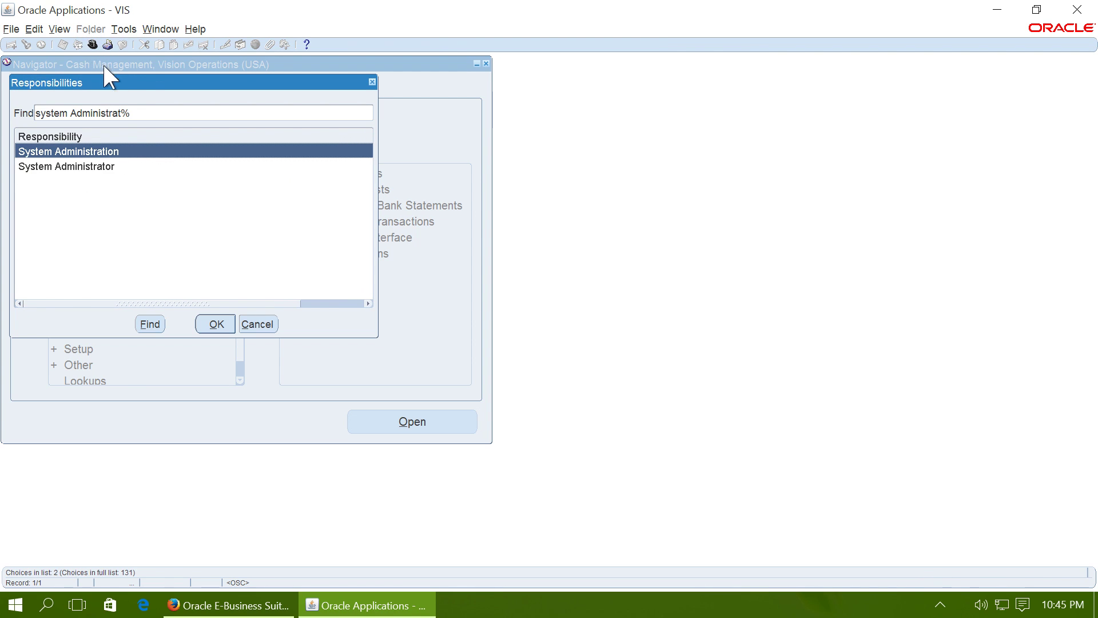
pyautogui.doubleClick(111, 166)
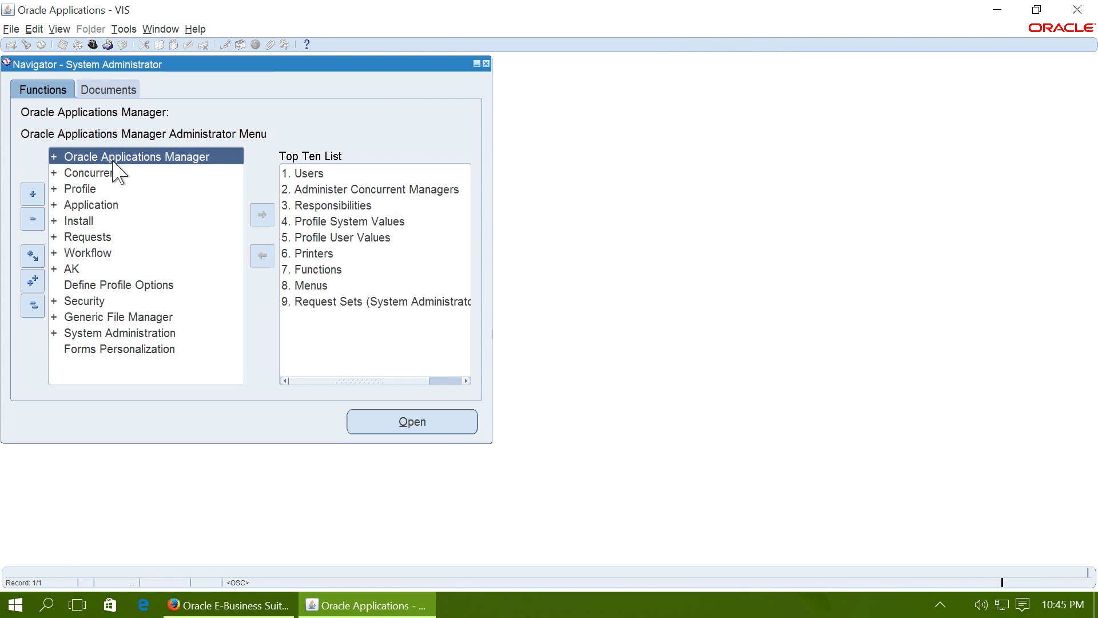
# Open the system profile values and examine the site-level choices for CE: Bank Account Transfers without changing the setting
pyautogui.doubleClick(91, 189)
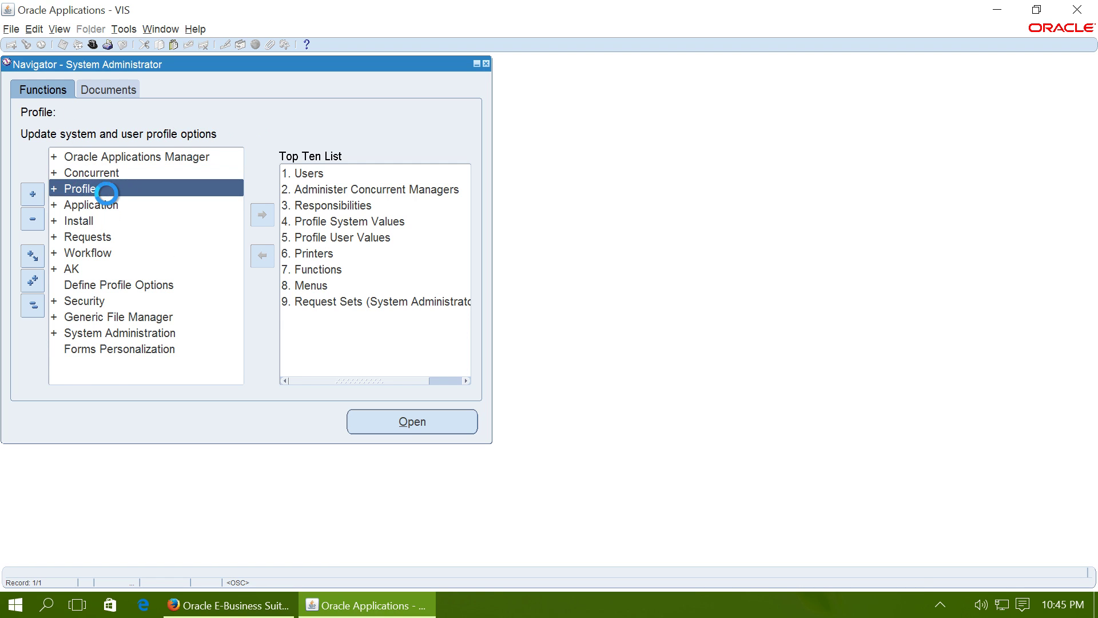
pyautogui.click(135, 204)
pyautogui.doubleClick(136, 204)
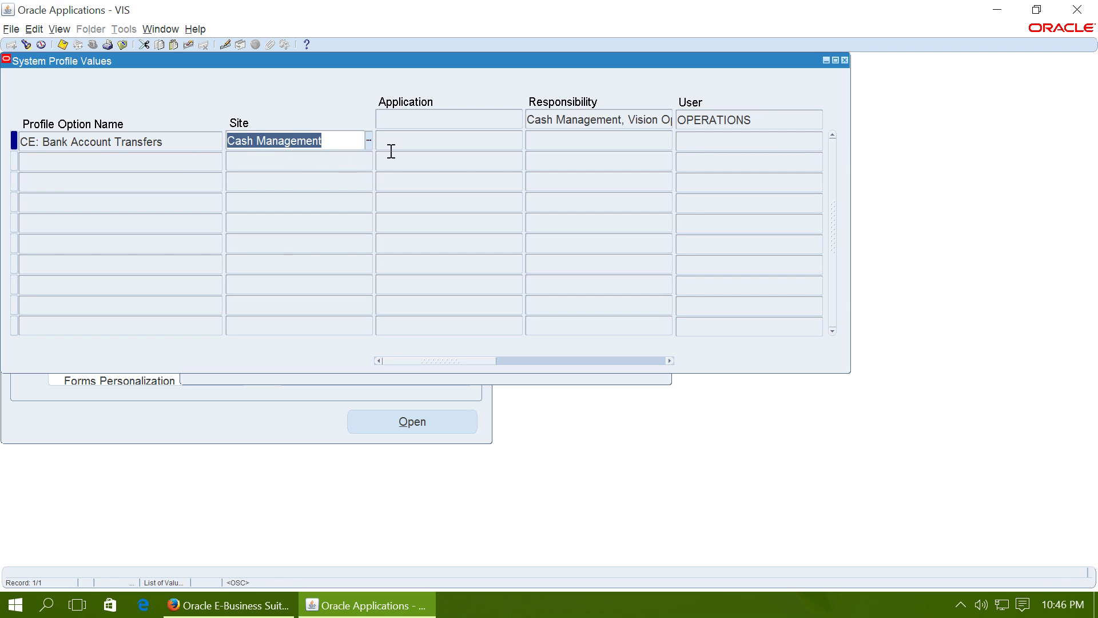
pyautogui.click(368, 140)
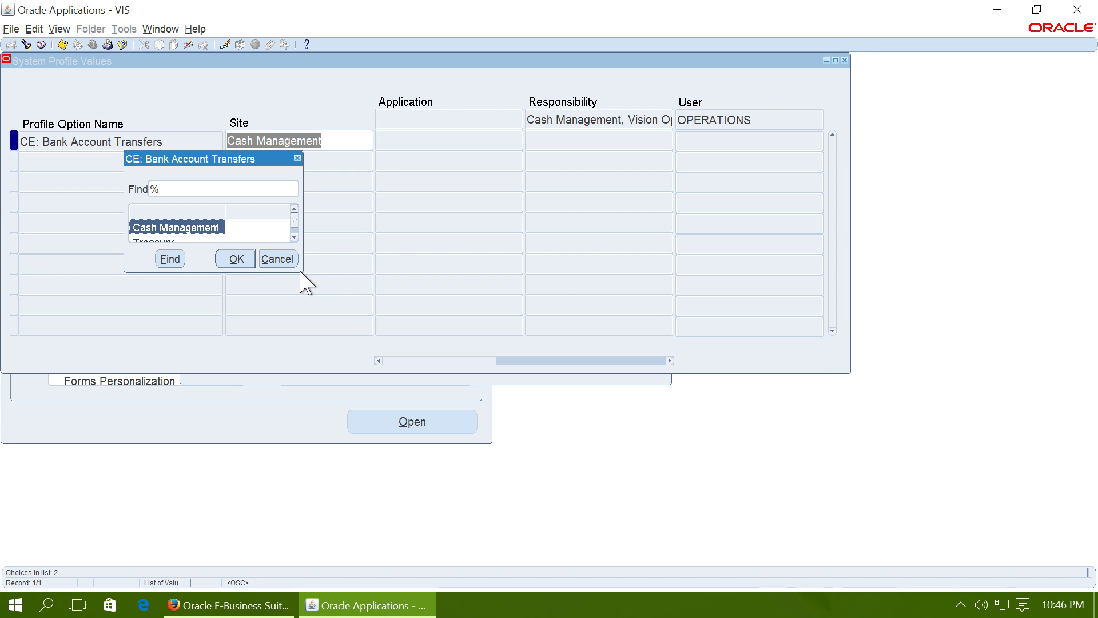
pyautogui.moveTo(302, 272); pyautogui.dragTo(341, 355)
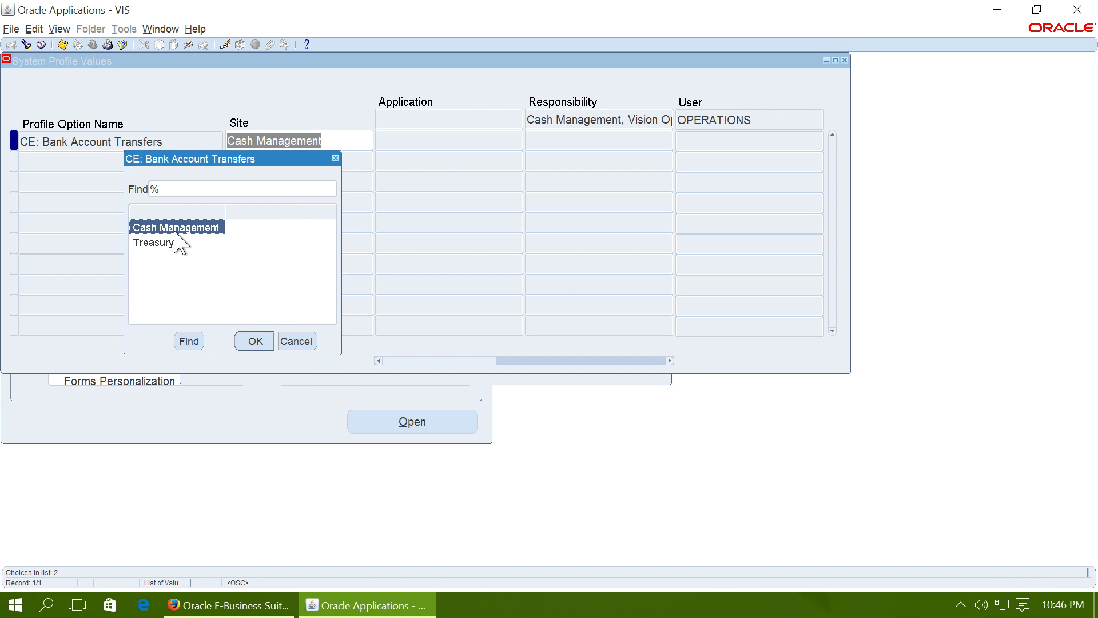
pyautogui.click(302, 345)
pyautogui.press('super+Tab')
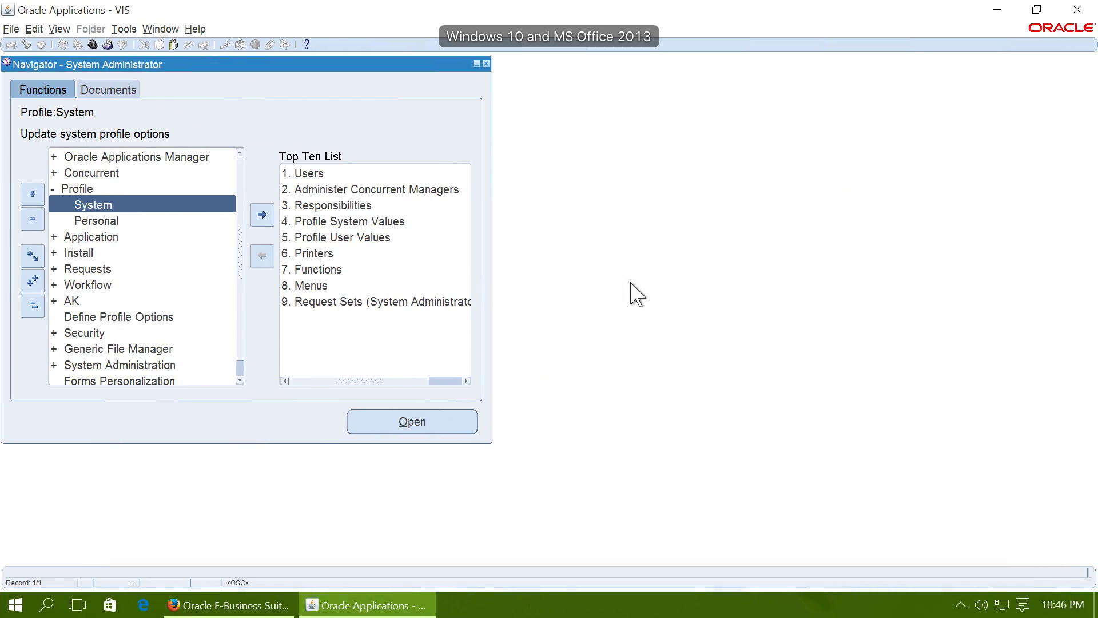
# Change the responsibility to Cash Management, Vision Operations (USA)
pyautogui.click(91, 46)
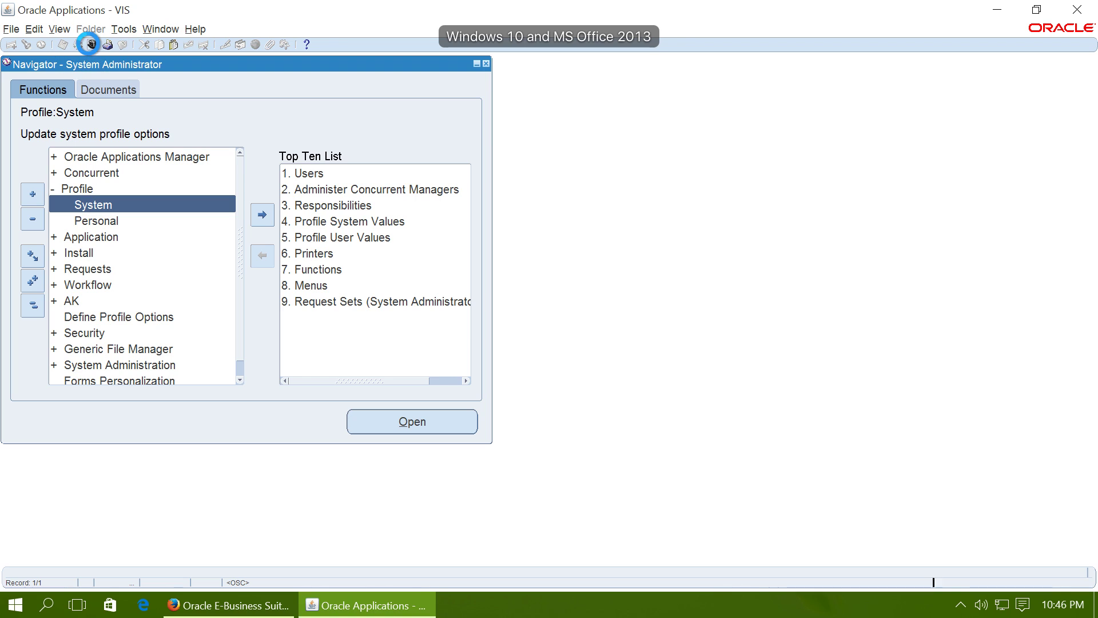
pyautogui.write('cash Management%')
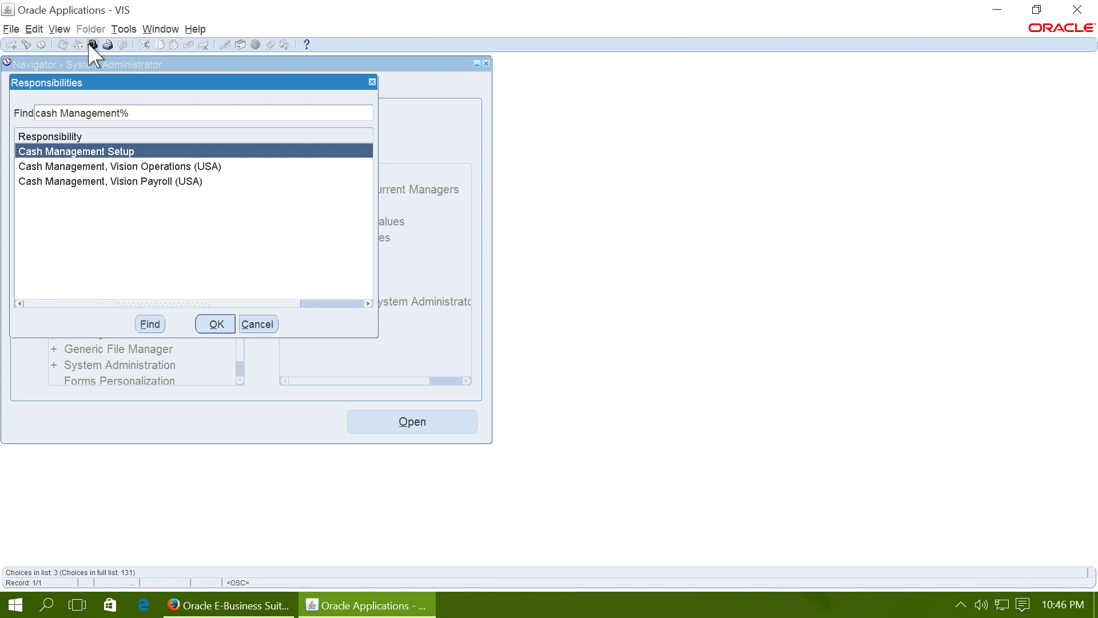
pyautogui.doubleClick(140, 166)
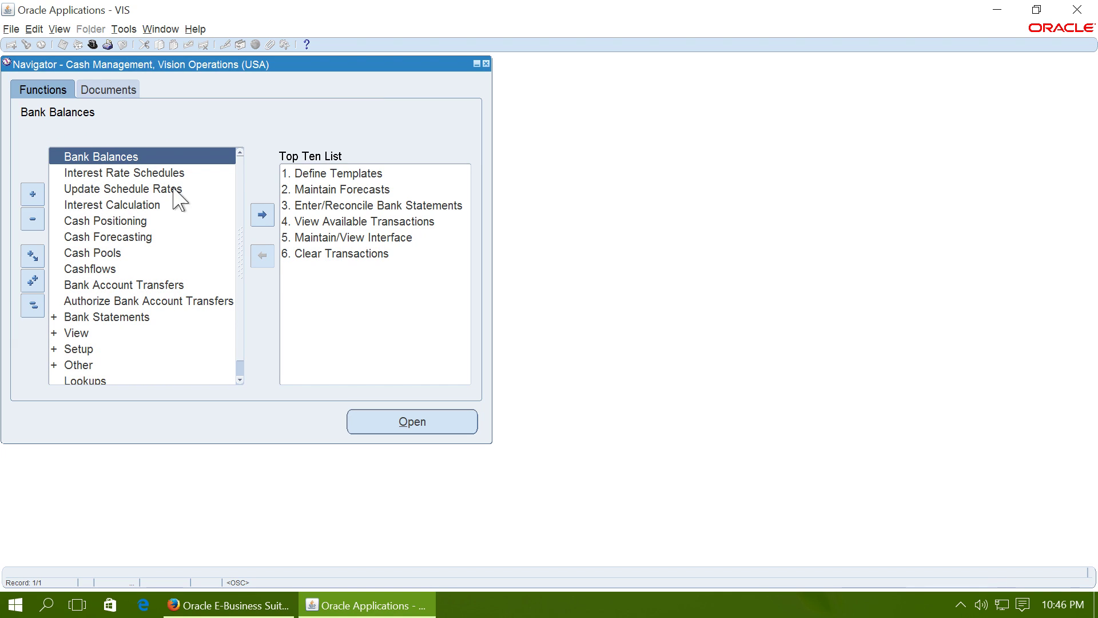
# Open Cash Pools, start a new notional cash pool and name it DEMO Cash Pool
pyautogui.click(129, 253)
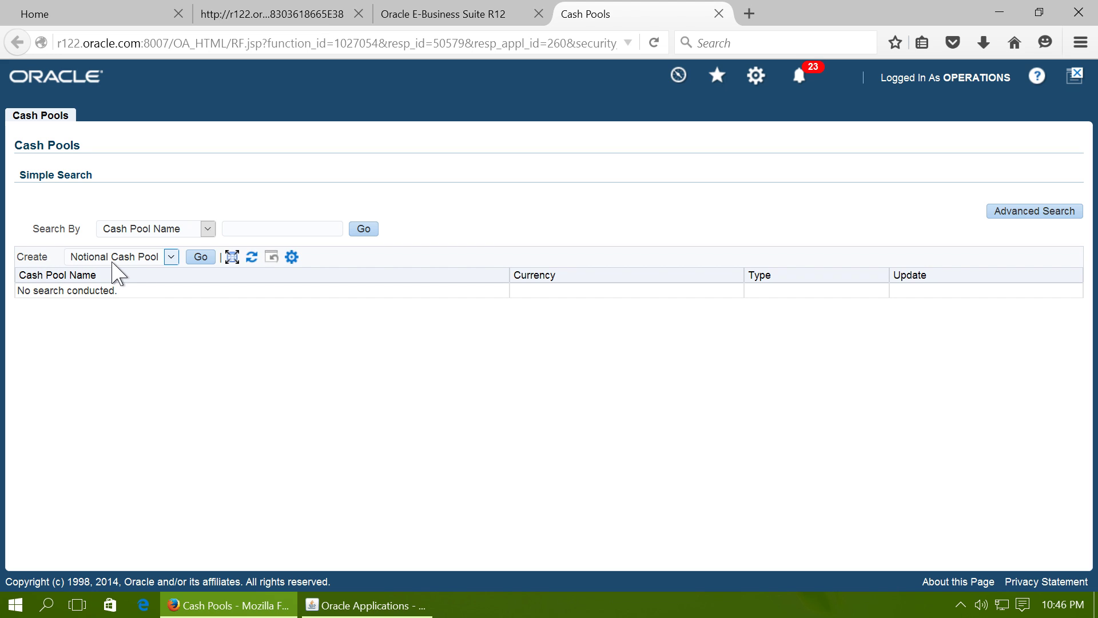
pyautogui.click(201, 257)
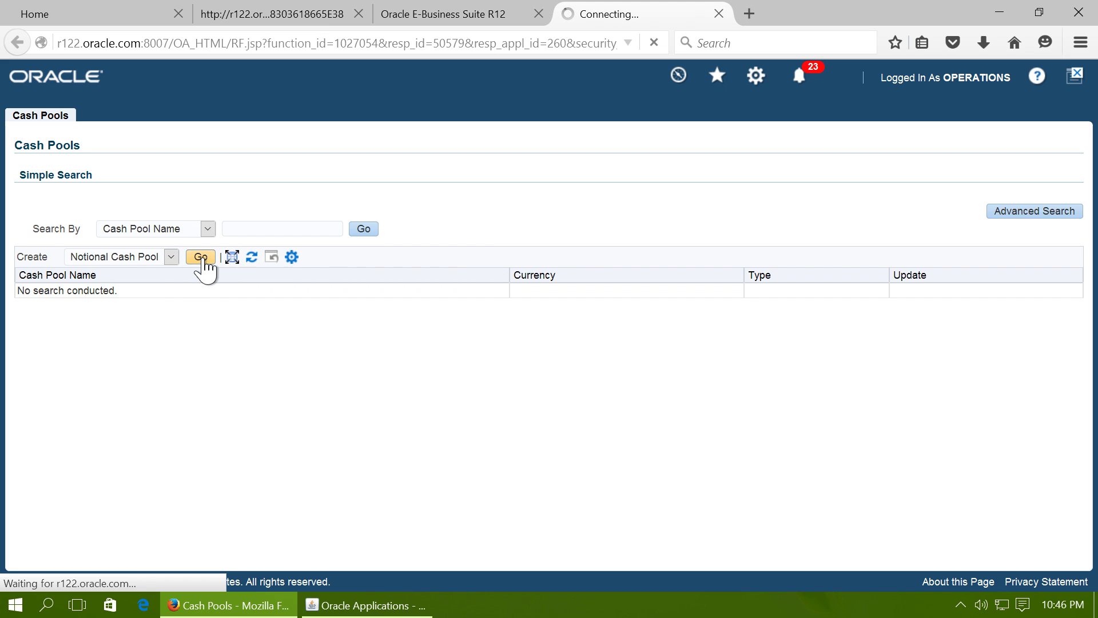
pyautogui.click(419, 234)
pyautogui.write('DEMO')
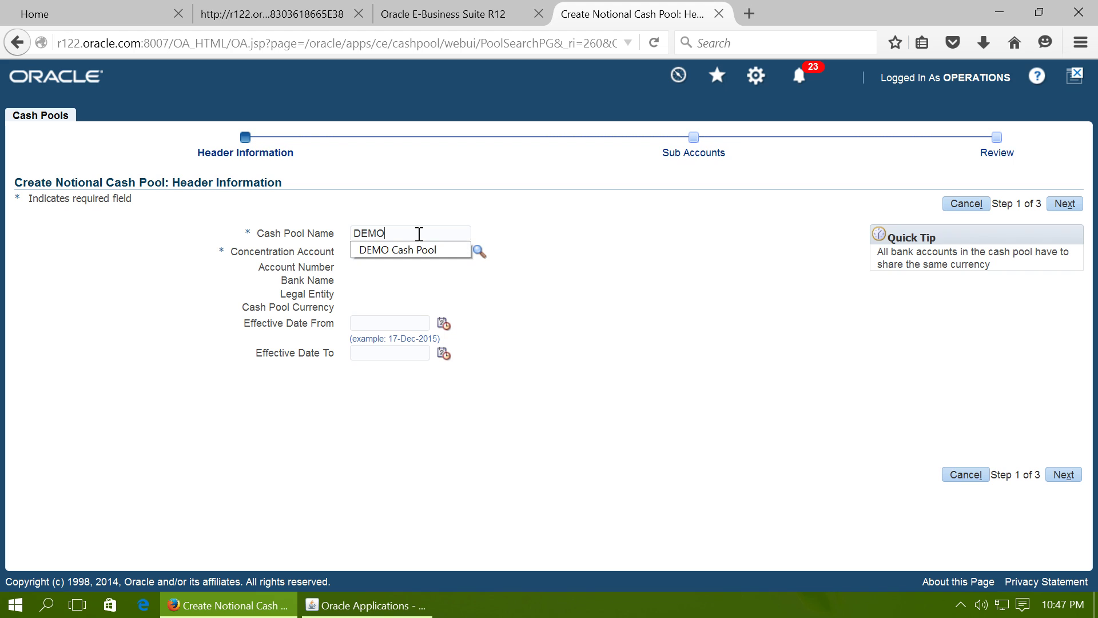
pyautogui.press('Down')
pyautogui.press('Tab')
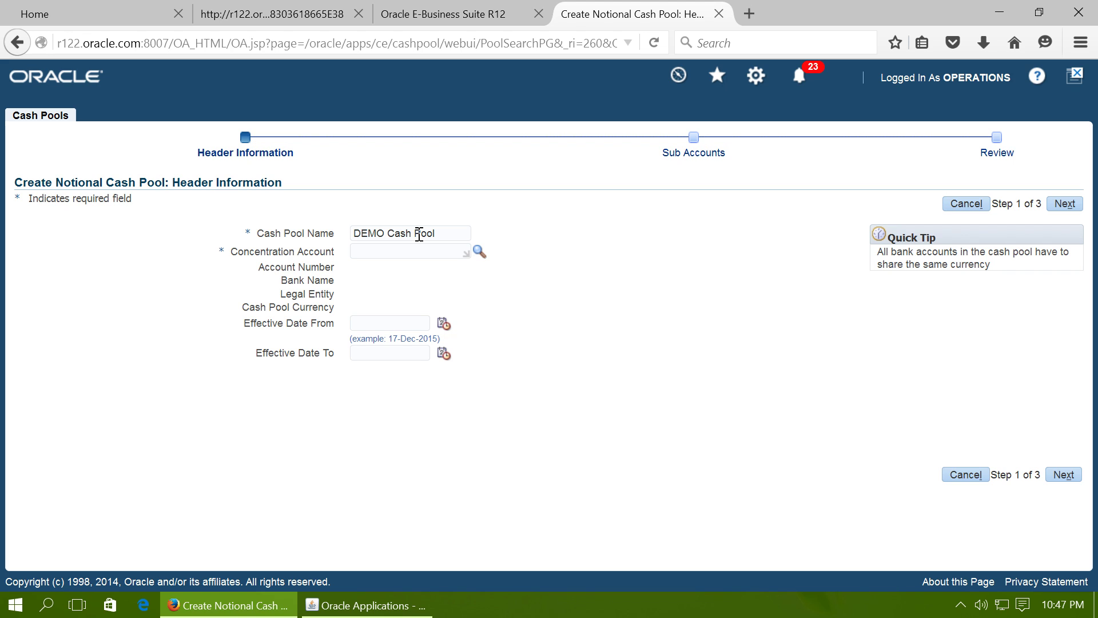
# Search the account names for Bofa% and choose BofA-204 as the cash pool's concentration account
pyautogui.click(482, 253)
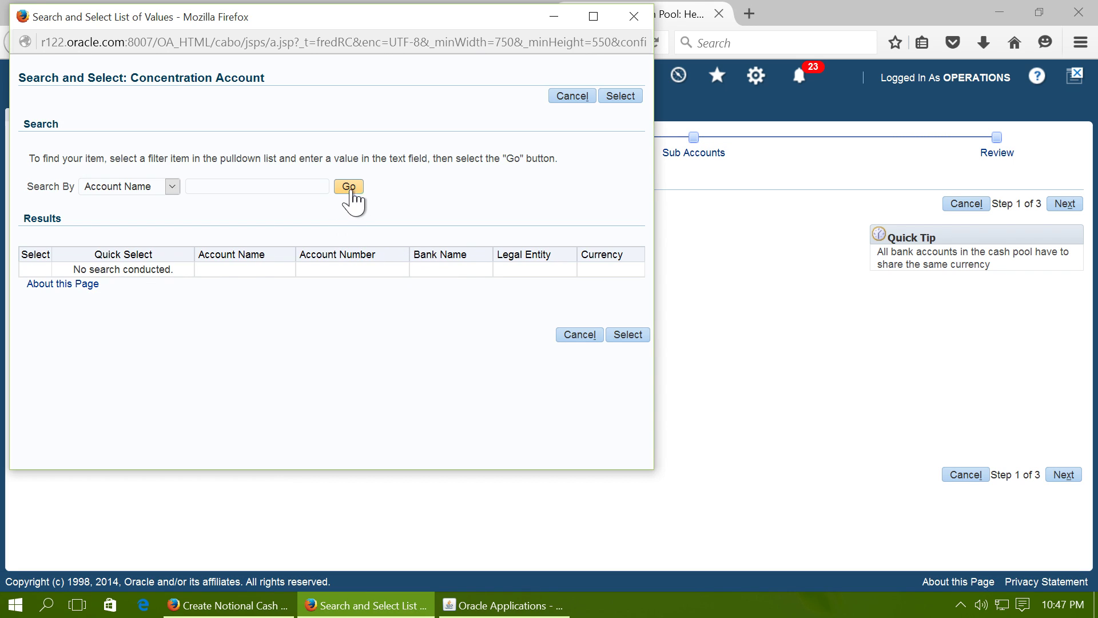
pyautogui.click(350, 188)
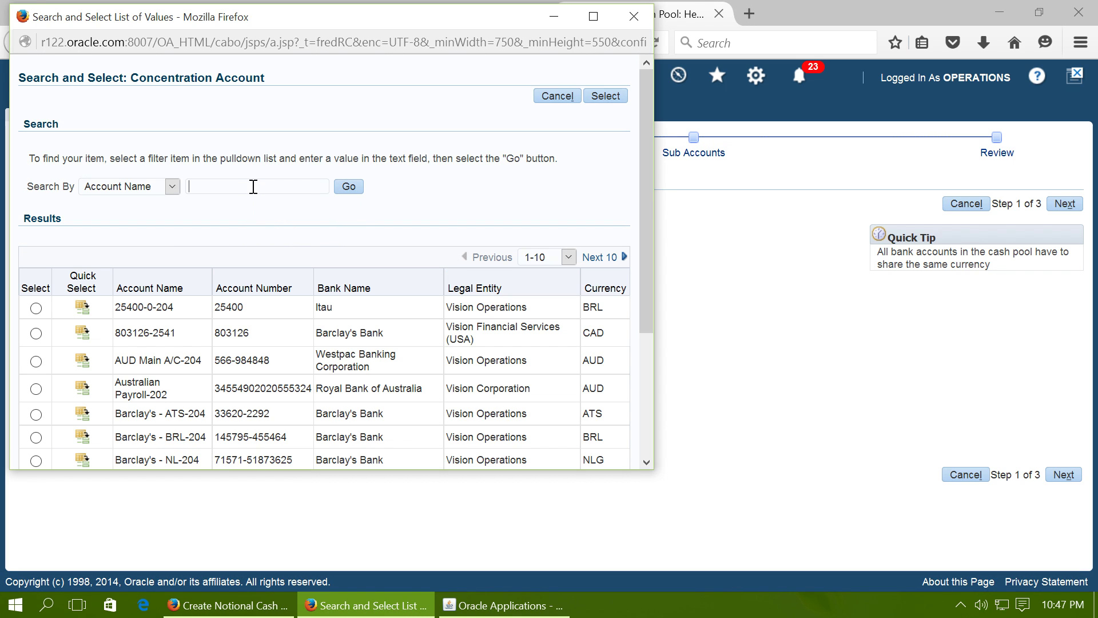
pyautogui.write('B')
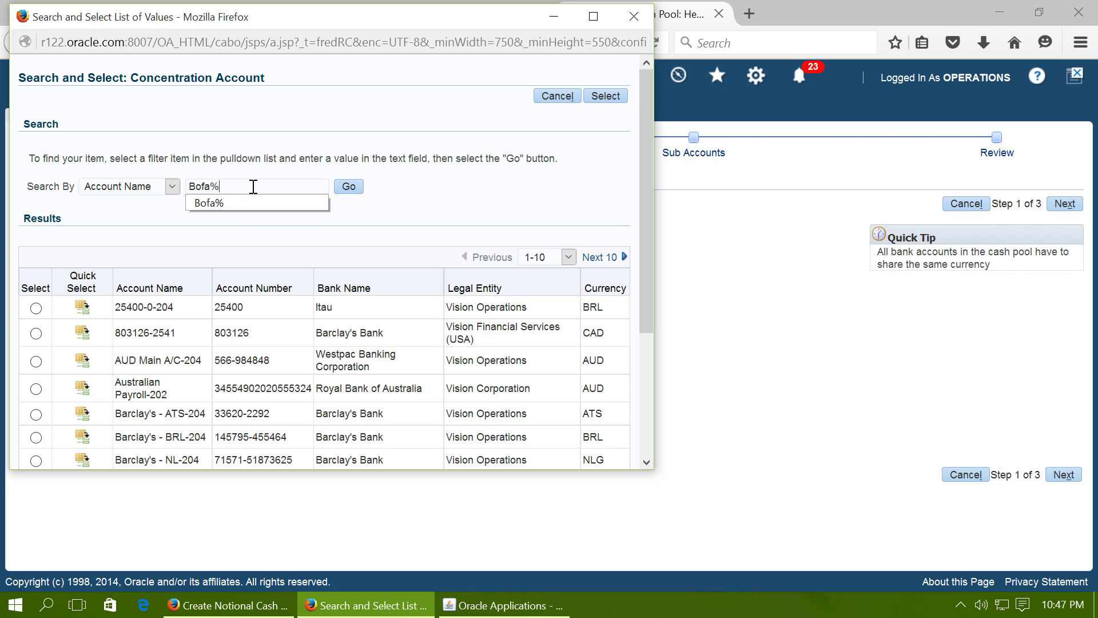
pyautogui.write('ofa%')
pyautogui.click(355, 185)
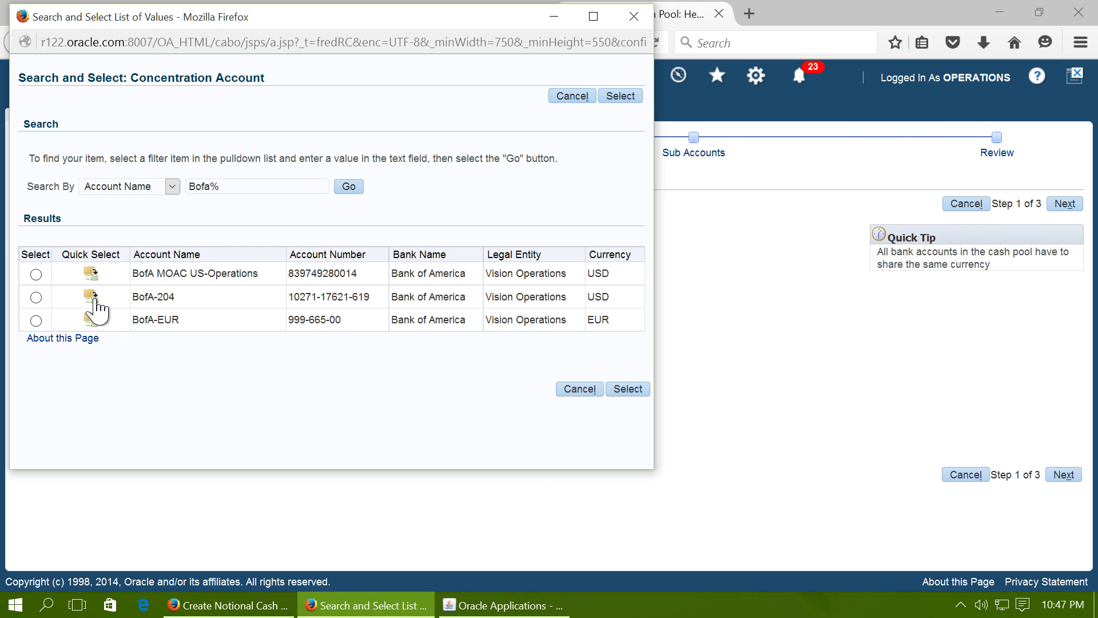
pyautogui.click(92, 297)
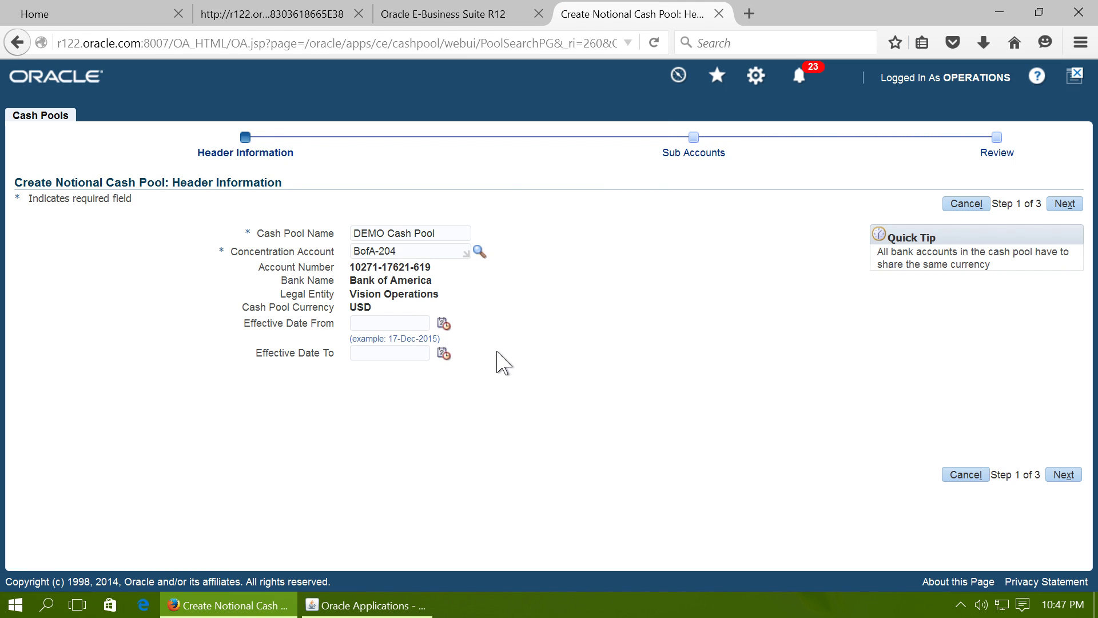
# Set the cash pool's Effective Date From to 1-Jan-14 and finish creating it without adding sub accounts
pyautogui.click(386, 320)
pyautogui.write('1-')
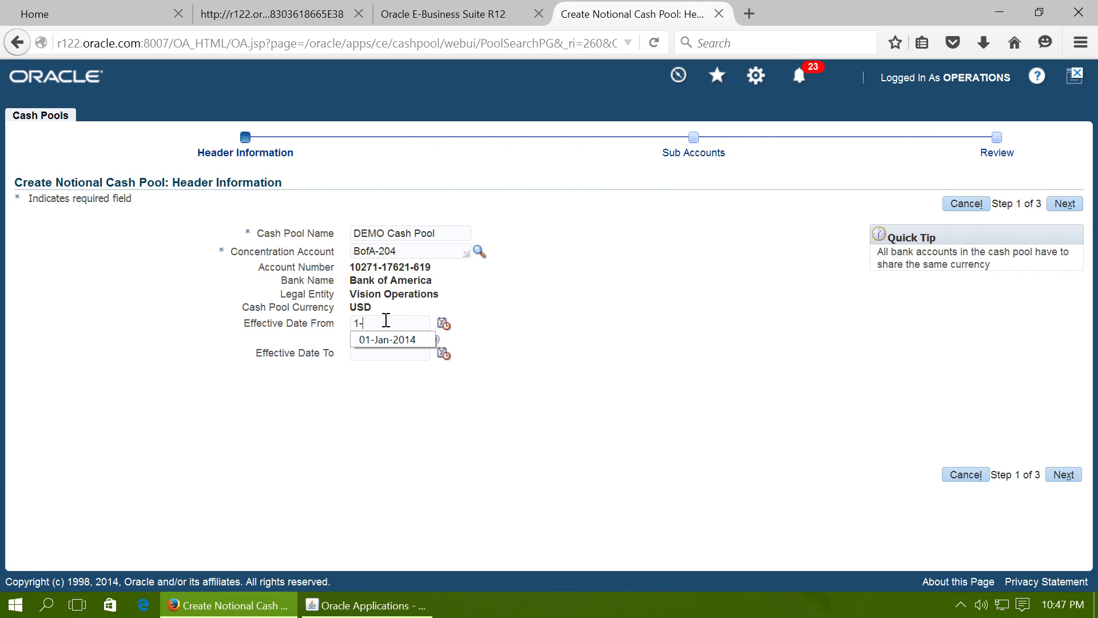
pyautogui.write('Jan-14')
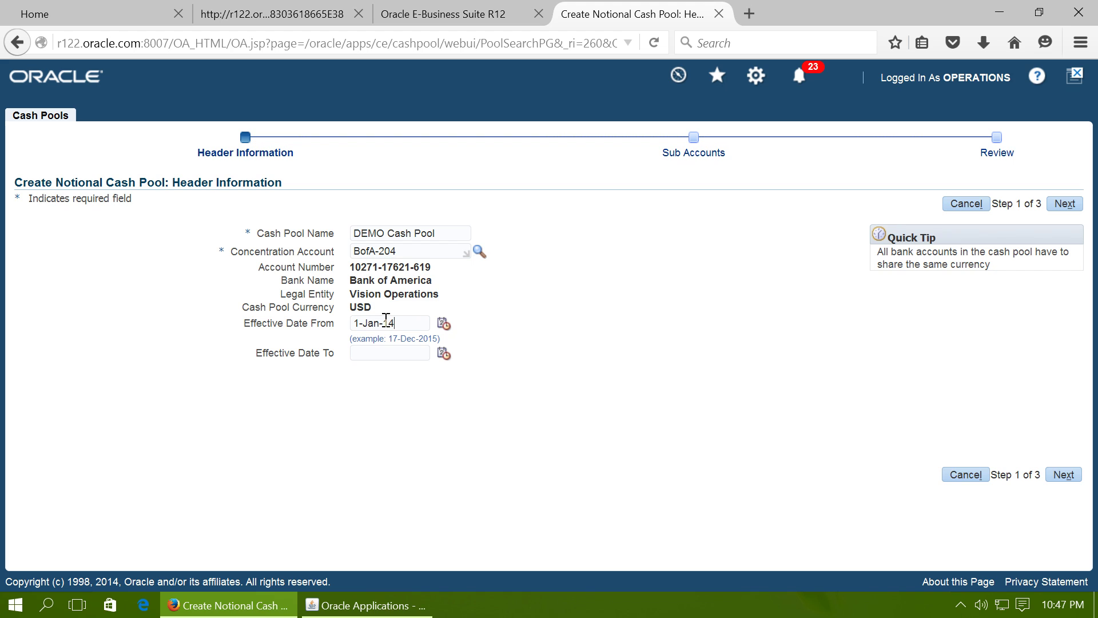
pyautogui.press('Tab')
pyautogui.click(1063, 205)
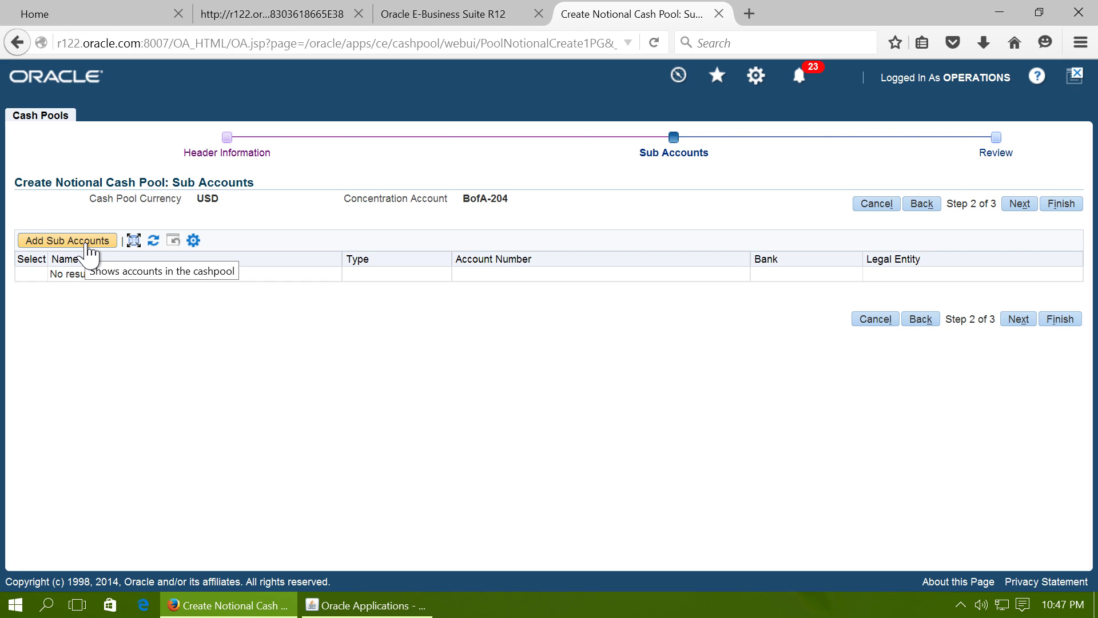
pyautogui.click(1011, 209)
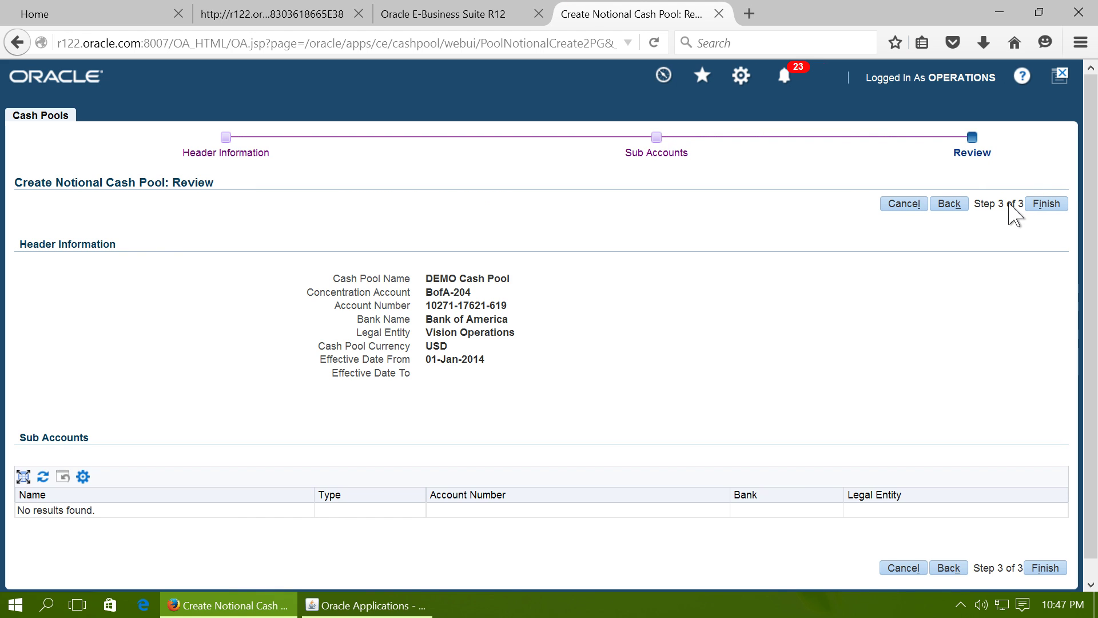
pyautogui.click(1047, 212)
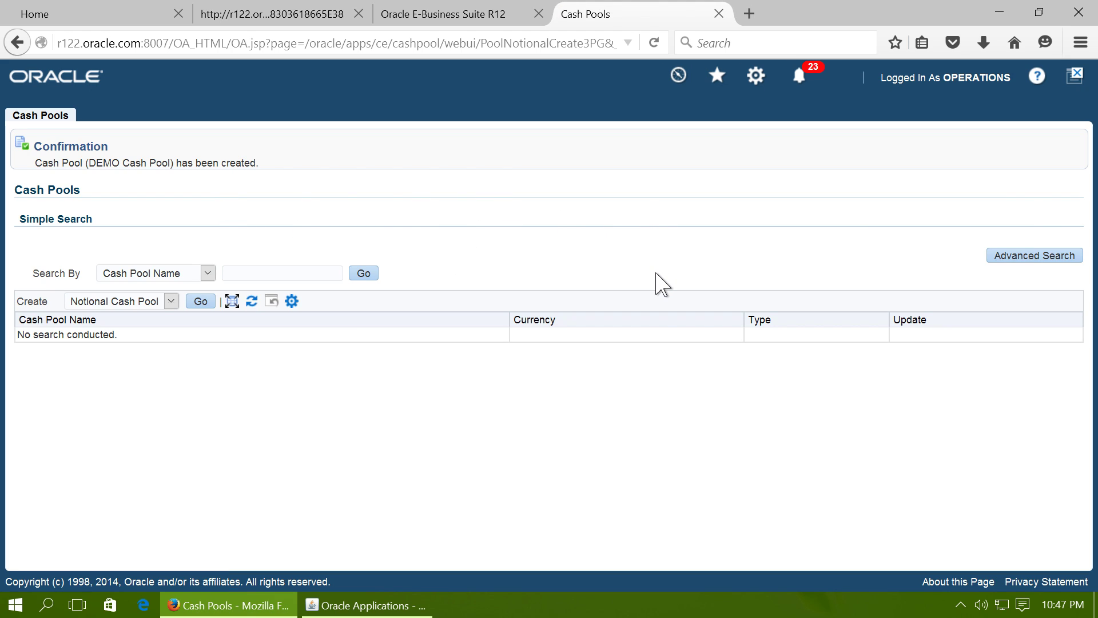
pyautogui.press('super+Tab')
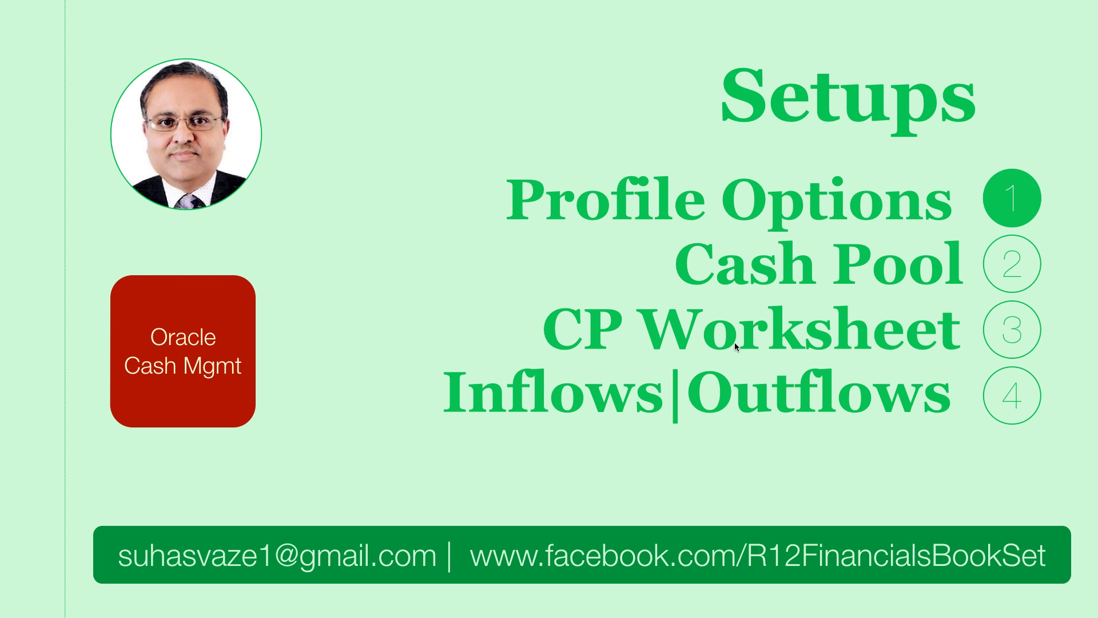
pyautogui.click(1001, 266)
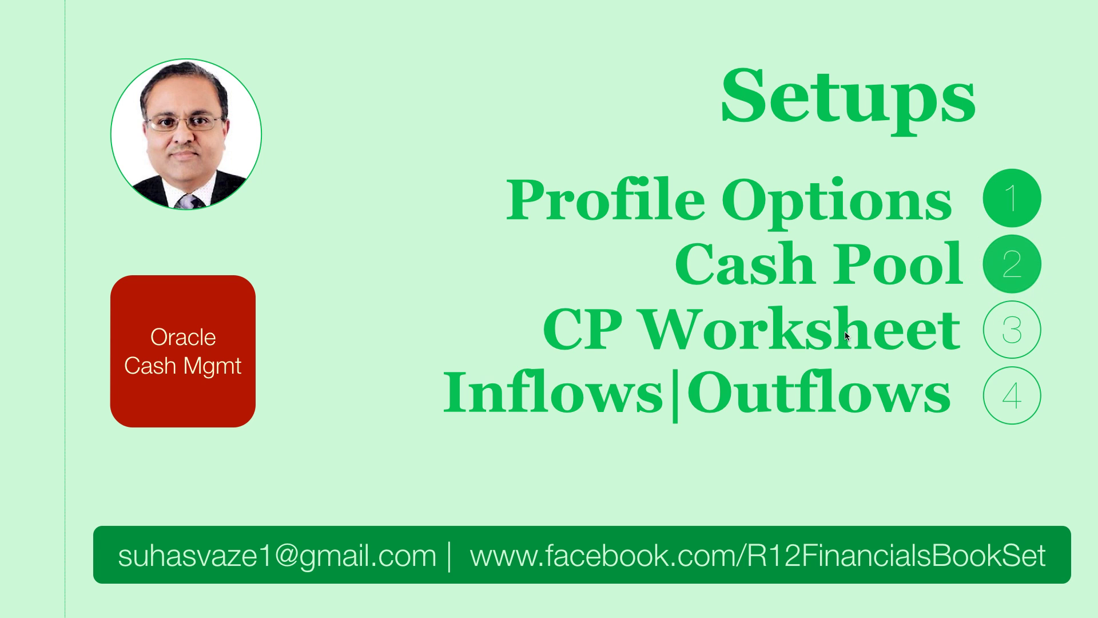
pyautogui.press('super+Tab')
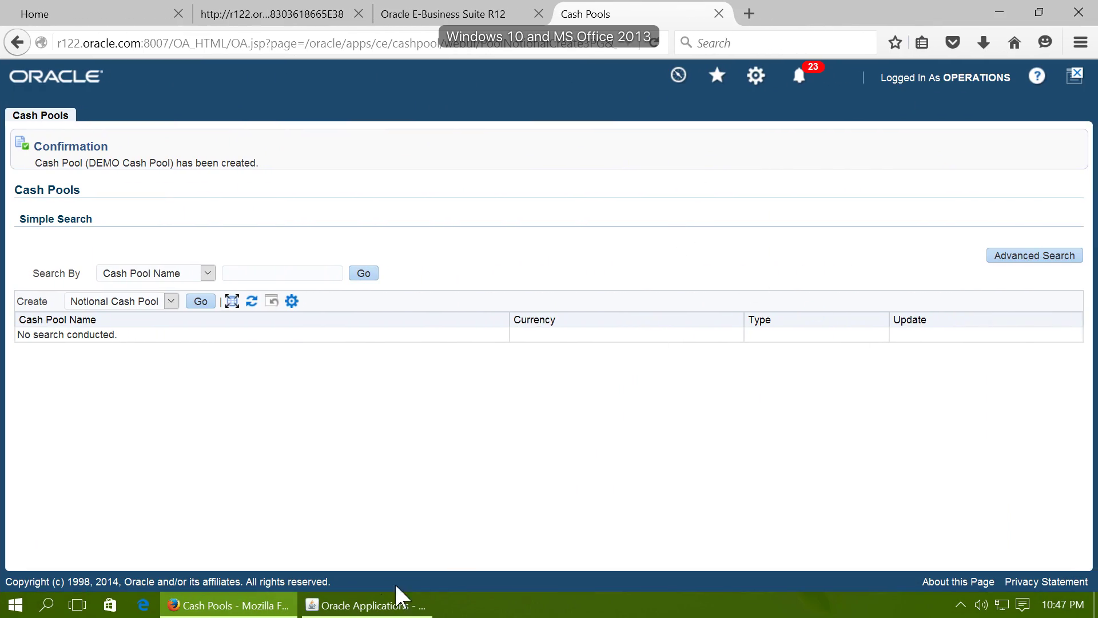
# Return to the Oracle Applications navigator, open Cash Positioning and start a new cash position worksheet
pyautogui.click(322, 605)
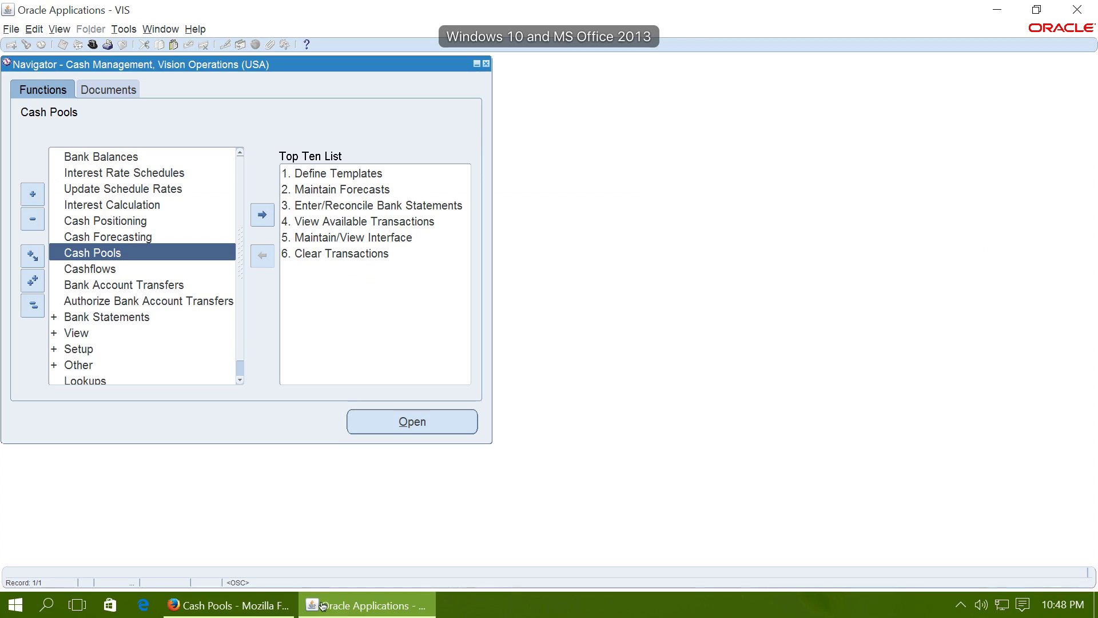
pyautogui.doubleClick(130, 223)
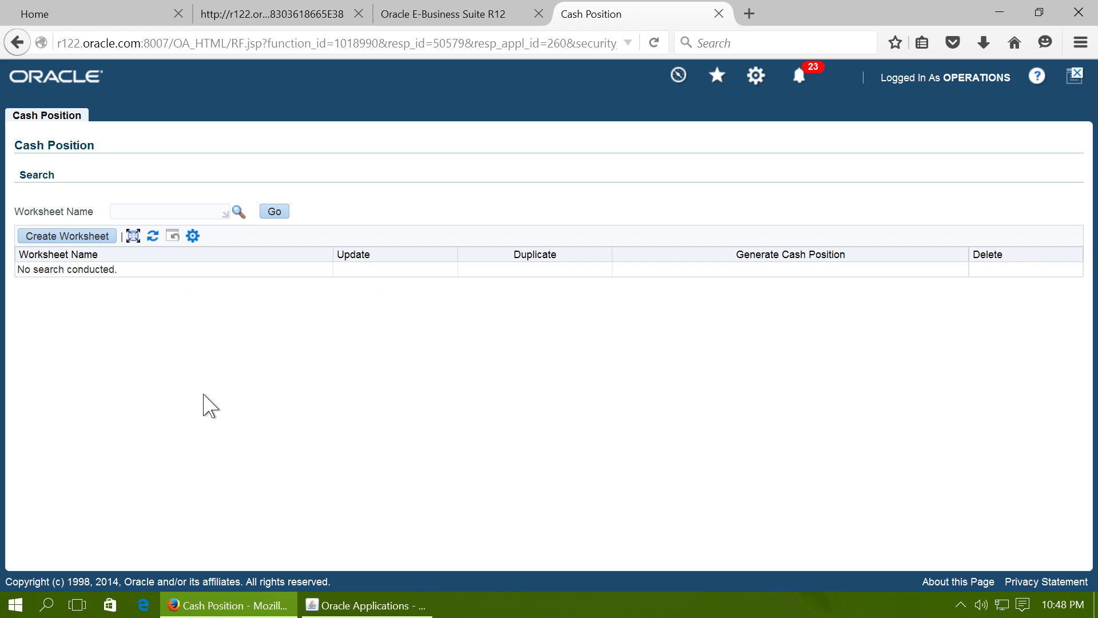
pyautogui.click(57, 236)
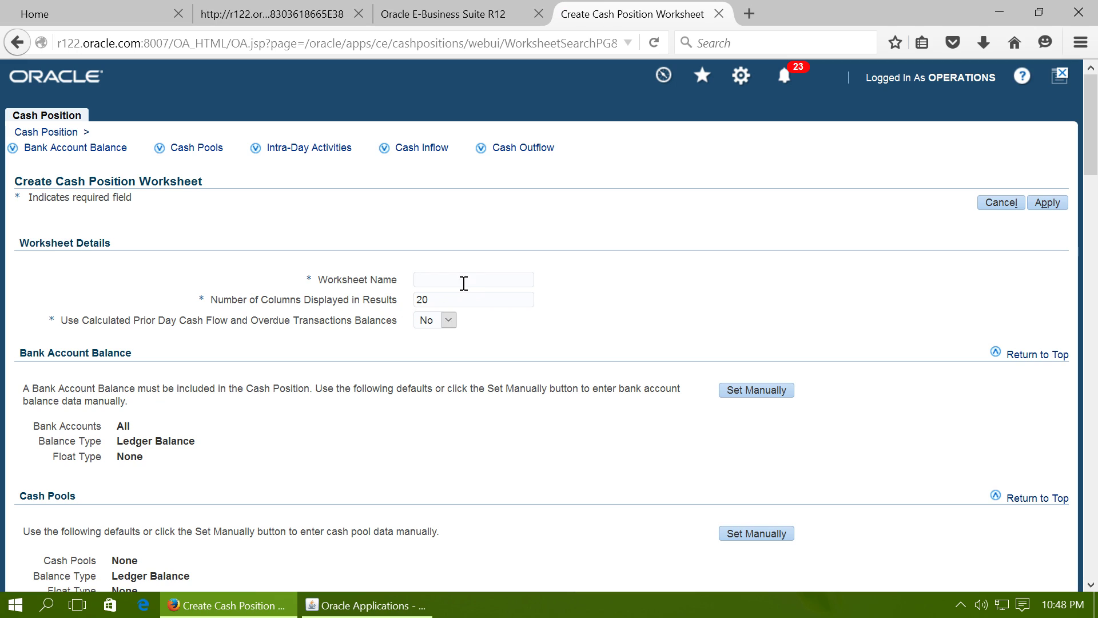
# Name the worksheet DEMO Cash Position and set Use Calculated Prior Day Cash Flow and Overdue Transactions Balances to Yes
pyautogui.click(462, 281)
pyautogui.write('DEMO')
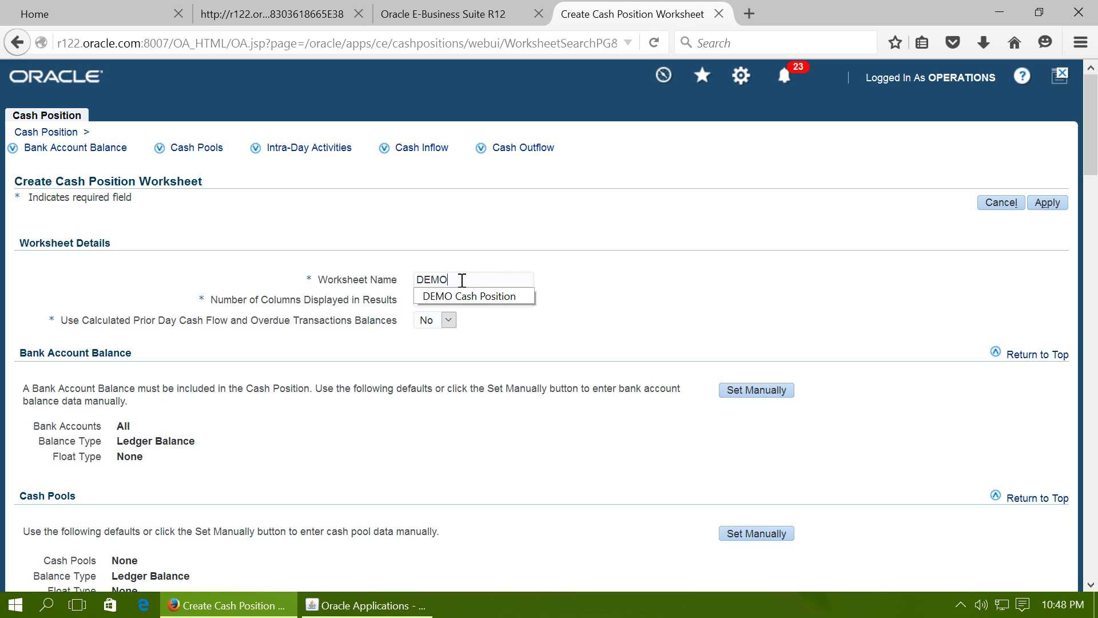
pyautogui.press('Down')
pyautogui.press('Tab')
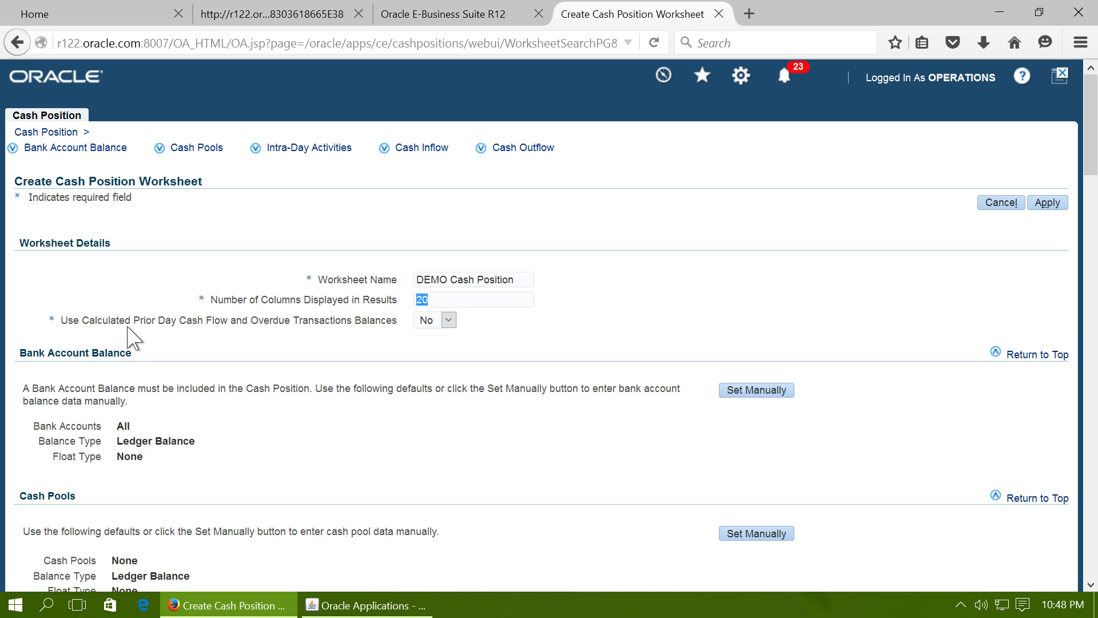
pyautogui.click(448, 321)
pyautogui.click(438, 349)
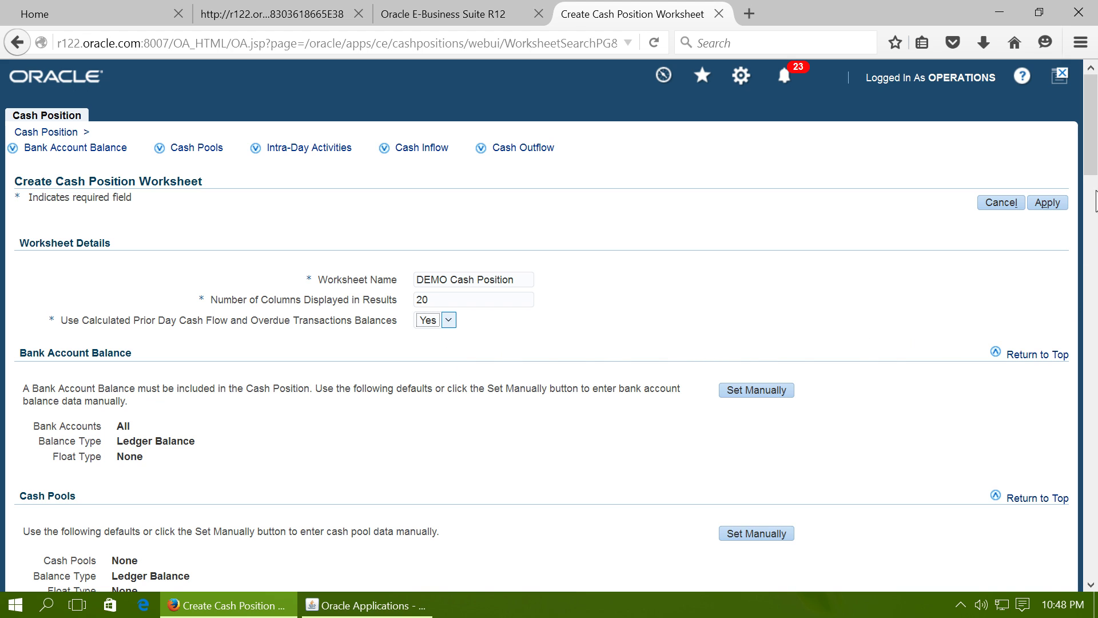
# Switch the Bank Account Balance section to manual entry and exclude its Bank Account Balance row from the worksheet
pyautogui.click(1090, 153)
pyautogui.moveTo(1090, 153); pyautogui.dragTo(1089, 187)
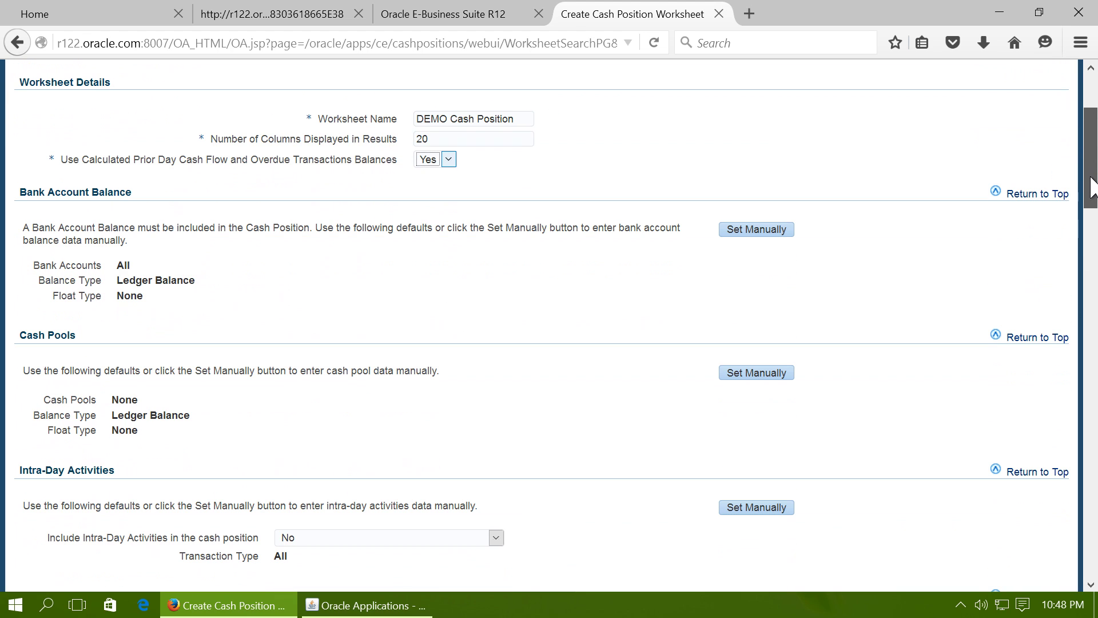
pyautogui.click(742, 230)
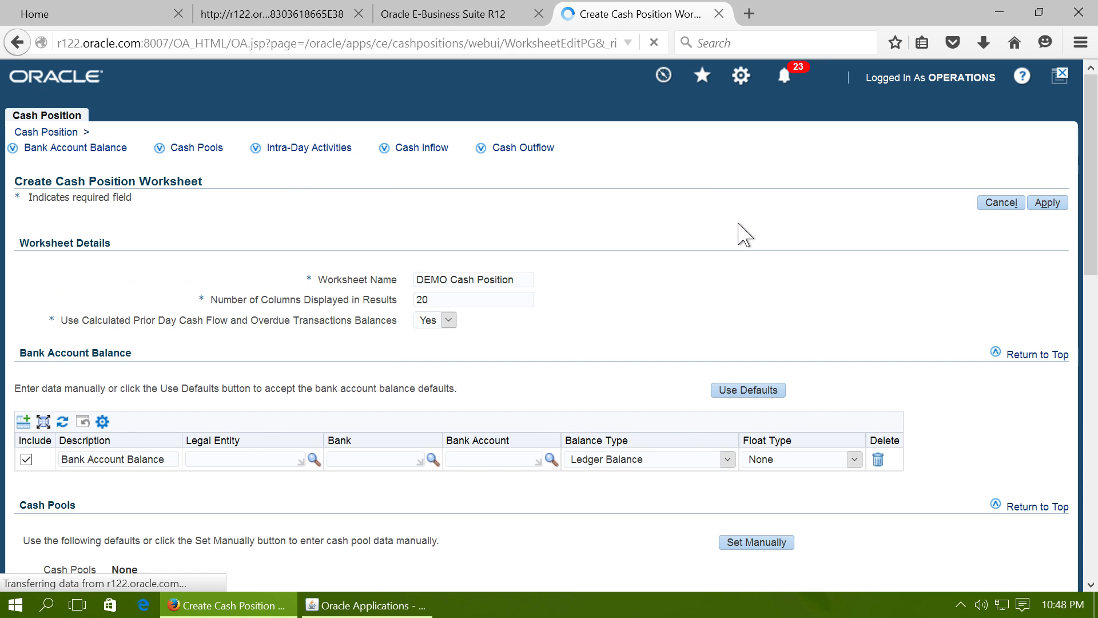
pyautogui.click(26, 459)
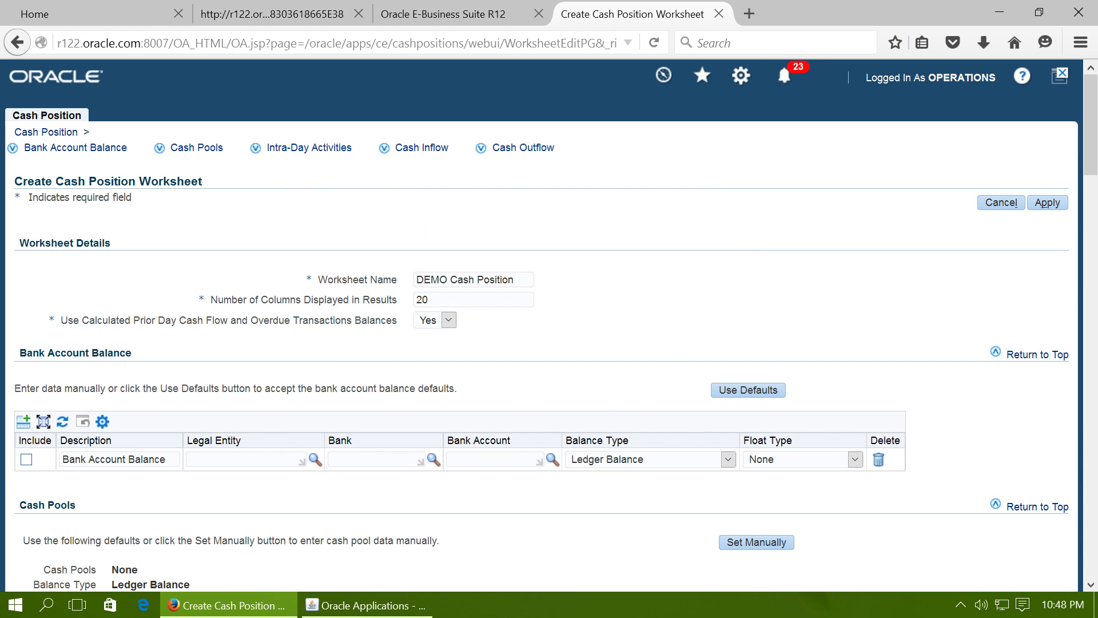
# Switch the Cash Pools section to manual entry, include its row and choose DEMO Cash Pool as the cash pool name
pyautogui.moveTo(1092, 162); pyautogui.dragTo(1089, 216)
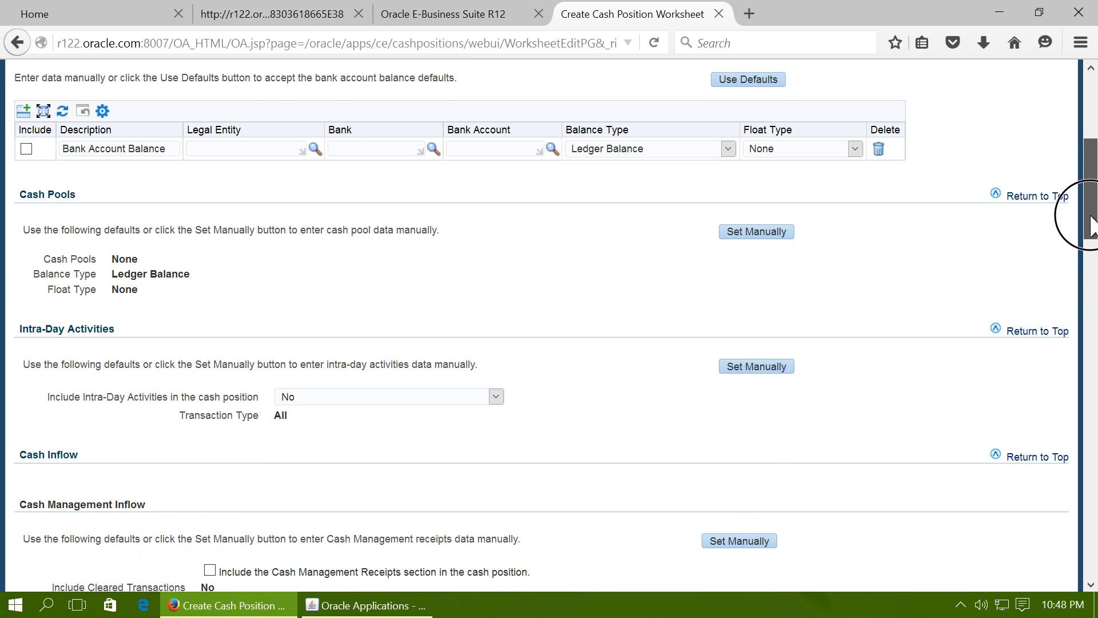
pyautogui.click(757, 234)
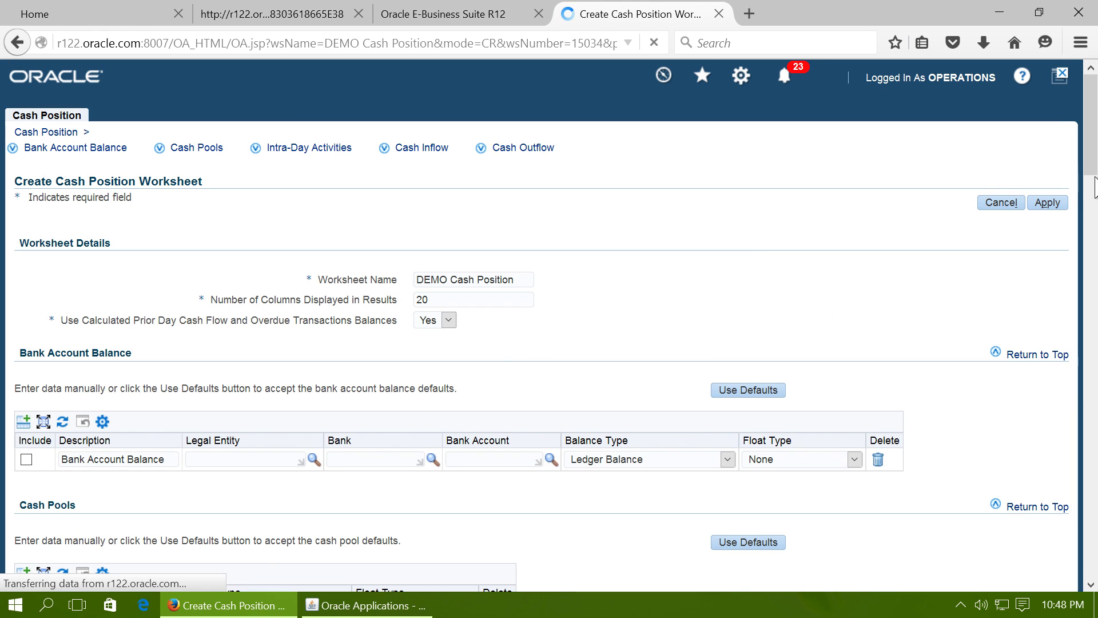
pyautogui.moveTo(1090, 168); pyautogui.dragTo(1081, 211)
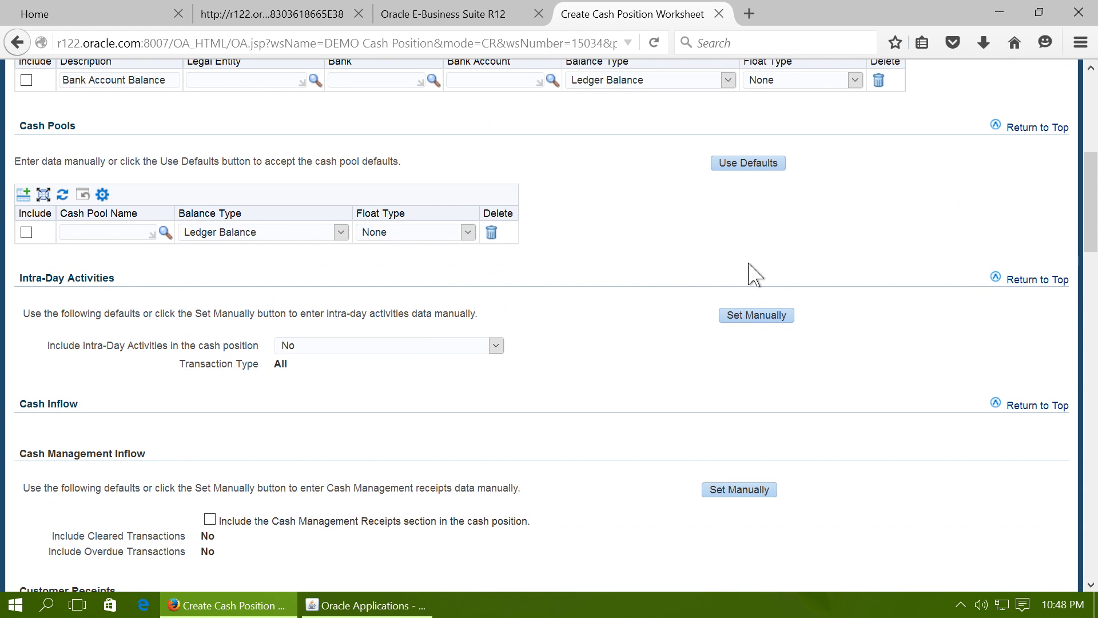
pyautogui.click(27, 232)
pyautogui.click(165, 232)
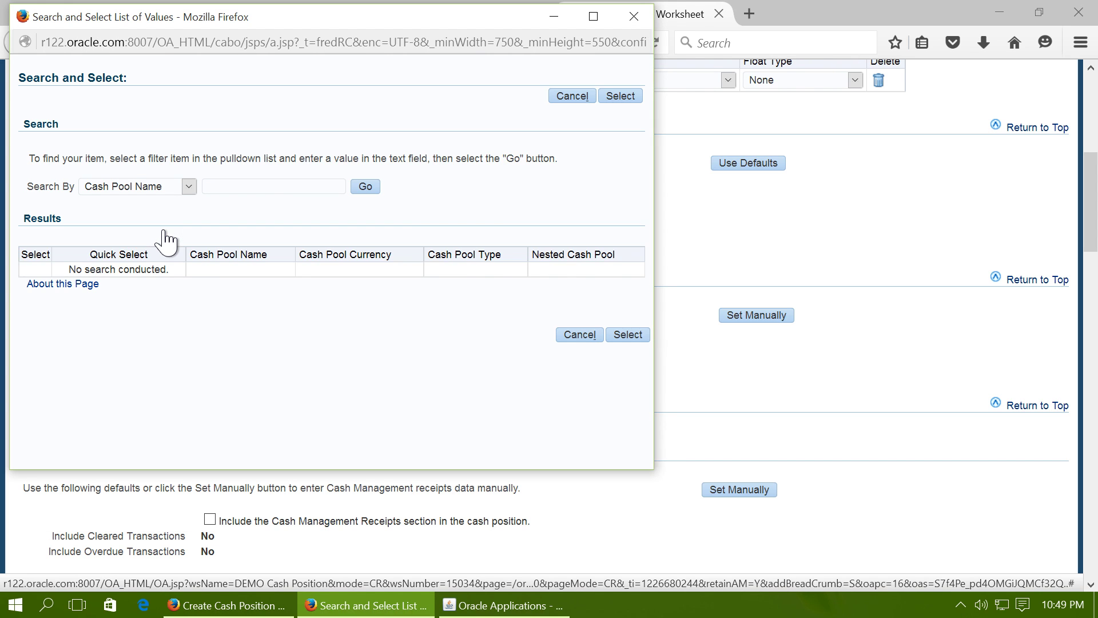
pyautogui.click(364, 187)
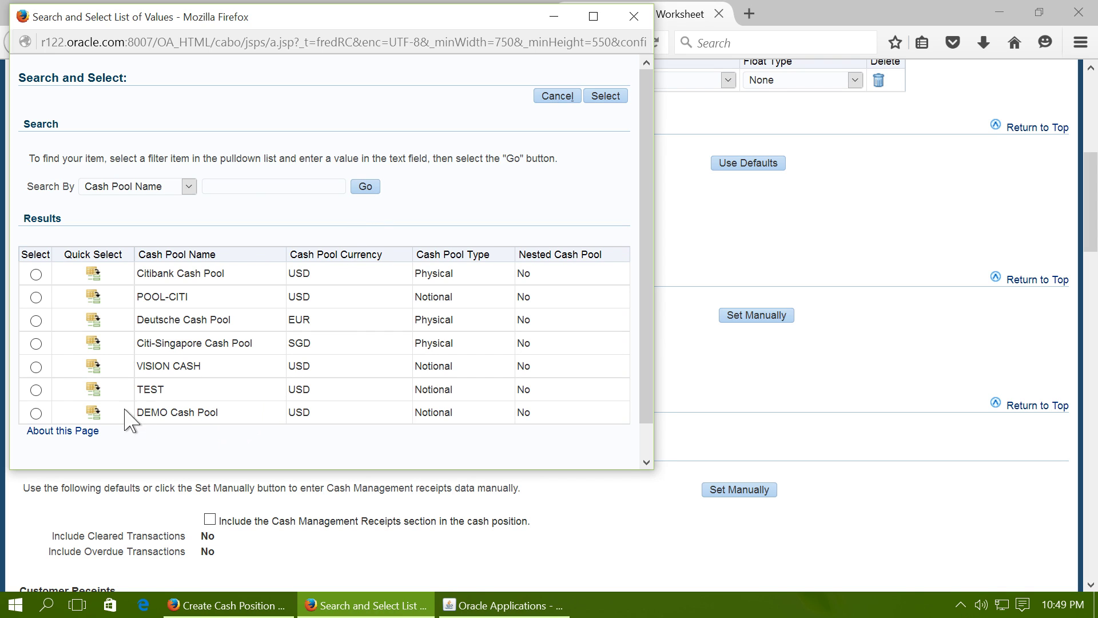
pyautogui.click(91, 410)
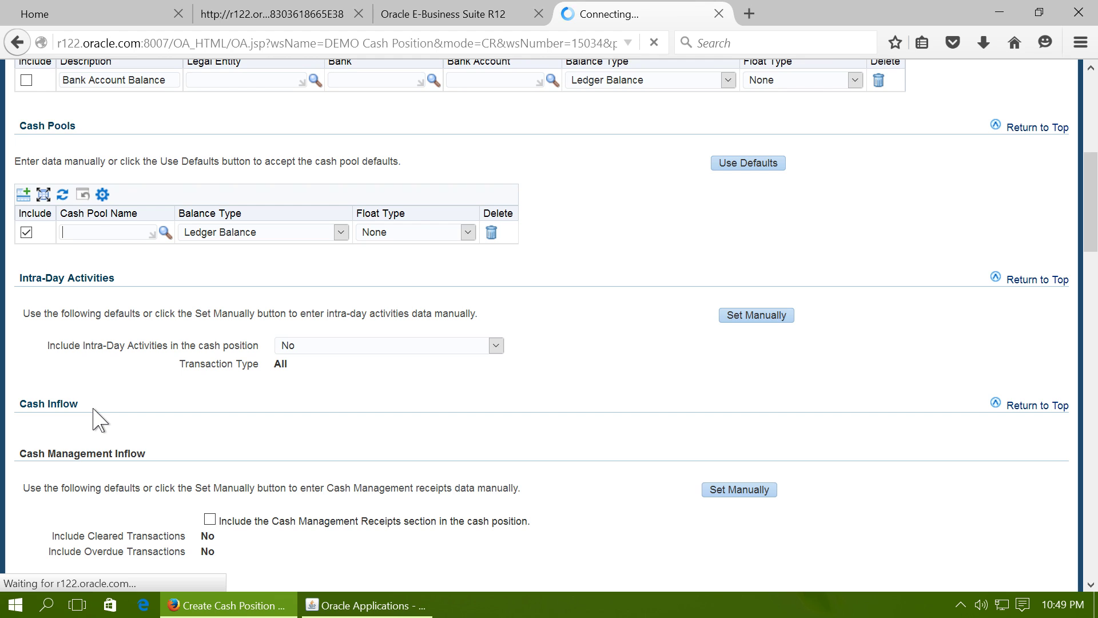
# Switch the Customer Receipts section under Cash Inflow to manual entry and set Include Cleared Transactions to Yes
pyautogui.moveTo(1089, 221); pyautogui.dragTo(1089, 258)
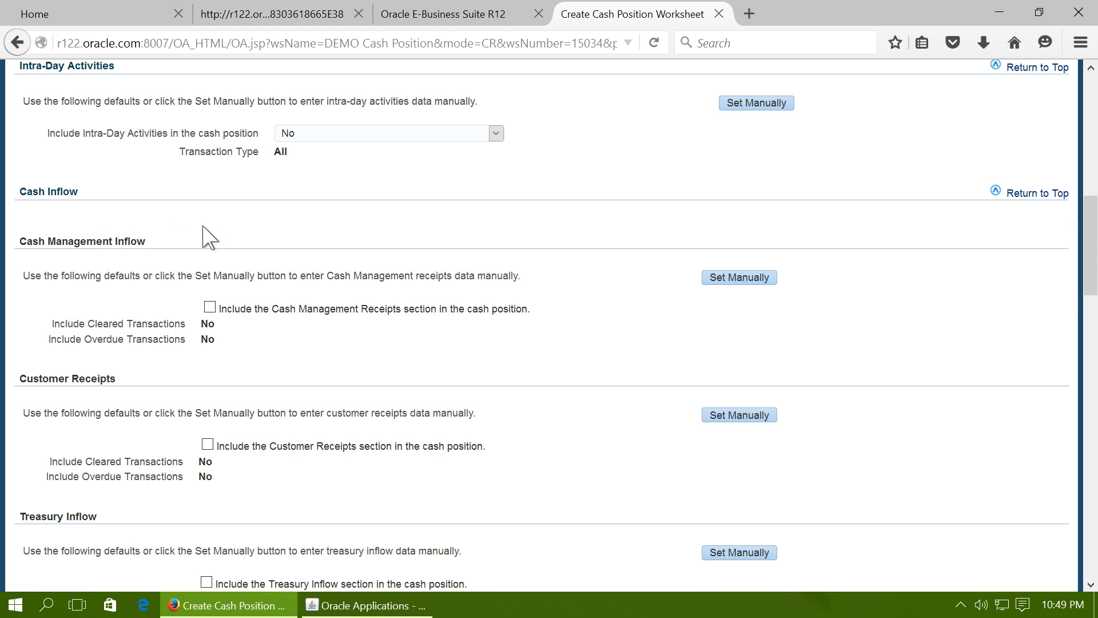
pyautogui.moveTo(1092, 217); pyautogui.dragTo(1092, 245)
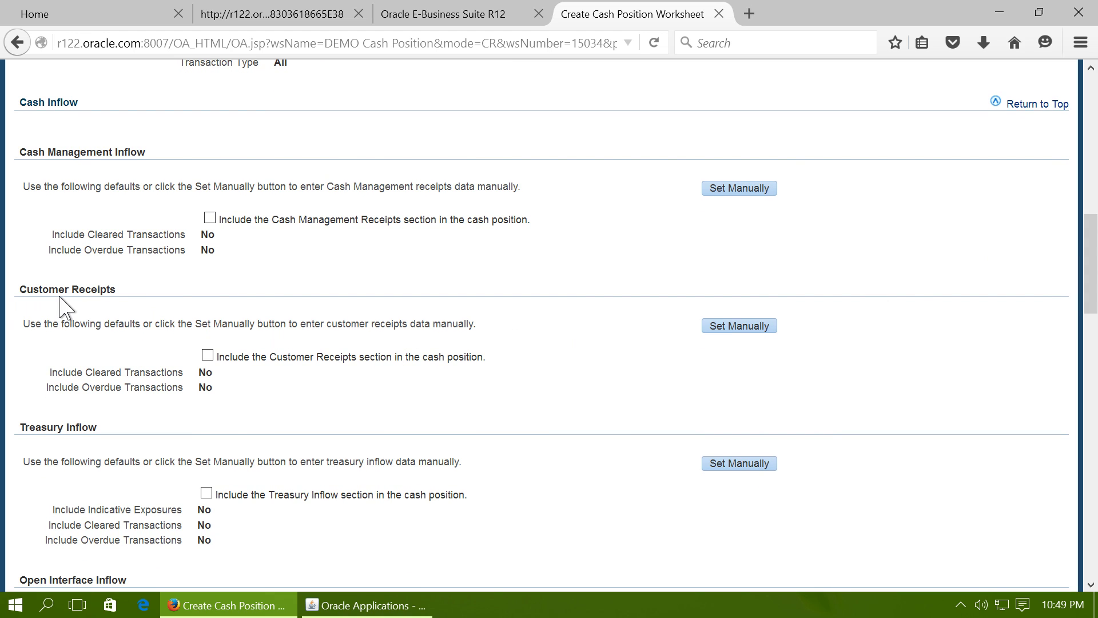
pyautogui.click(736, 331)
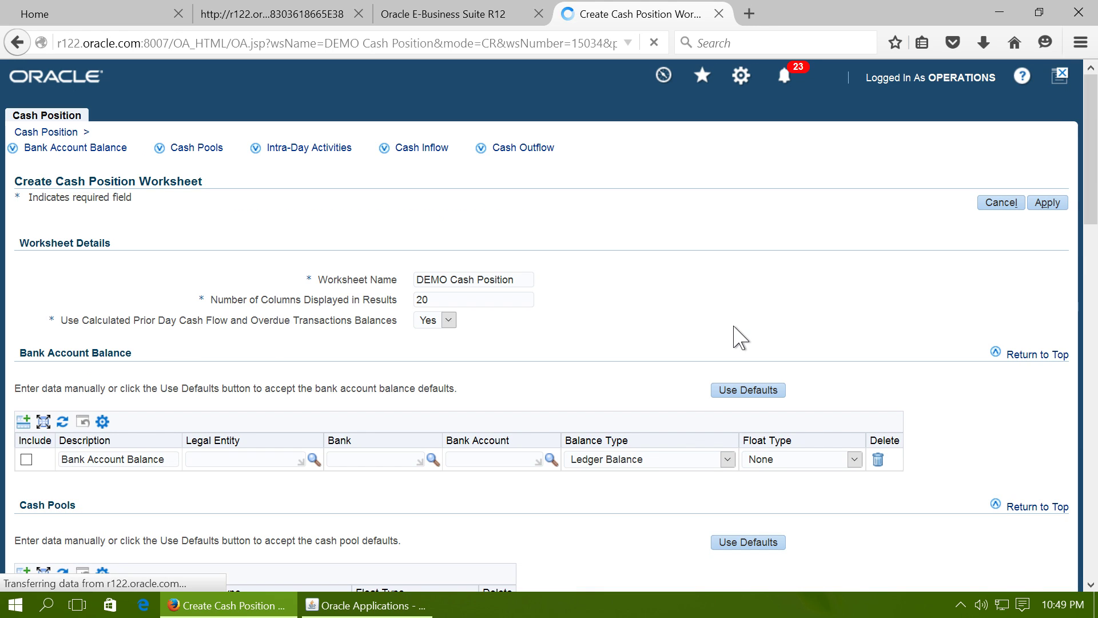
pyautogui.moveTo(1081, 135); pyautogui.dragTo(1086, 275)
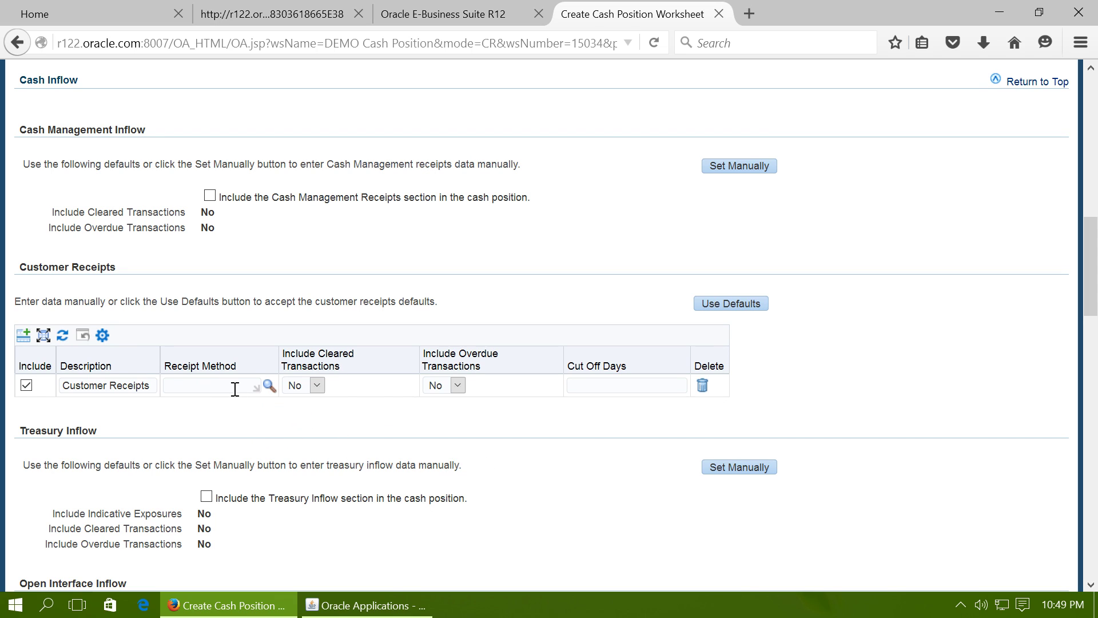
pyautogui.click(306, 387)
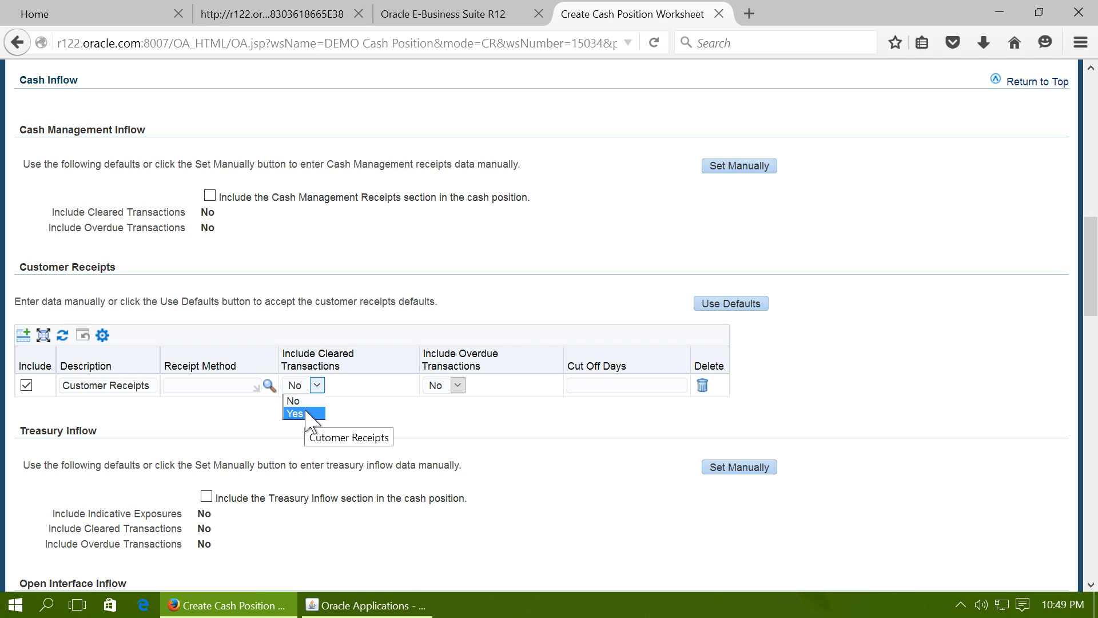
pyautogui.click(309, 415)
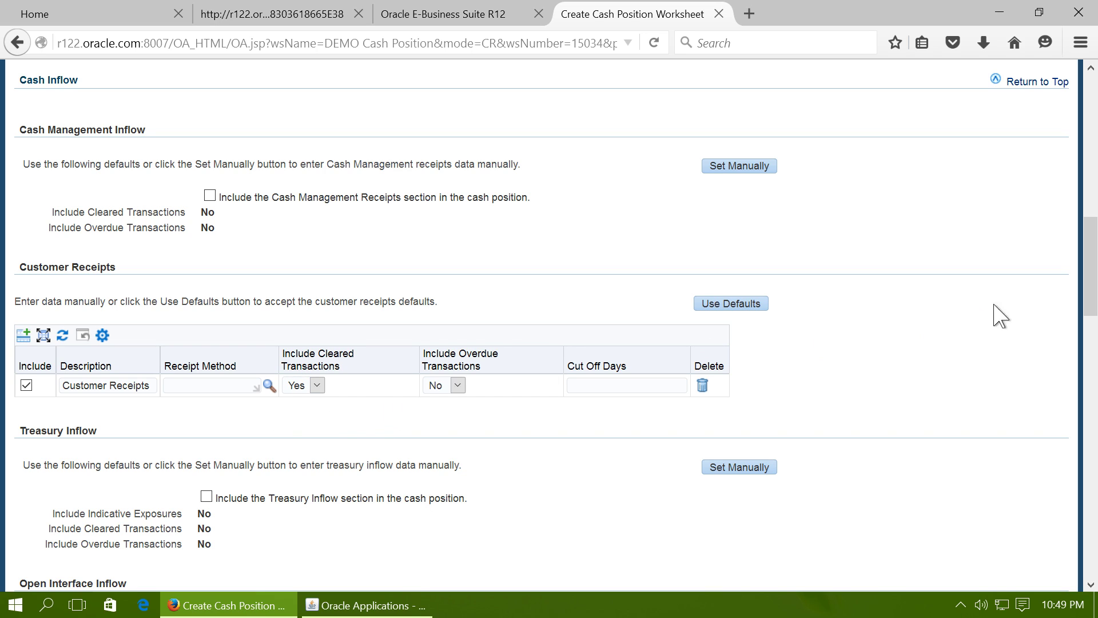
# Switch the Supplier Payments section under Cash Outflow to manual entry and set Include Cleared Transactions to Yes
pyautogui.moveTo(1092, 251); pyautogui.dragTo(1092, 319)
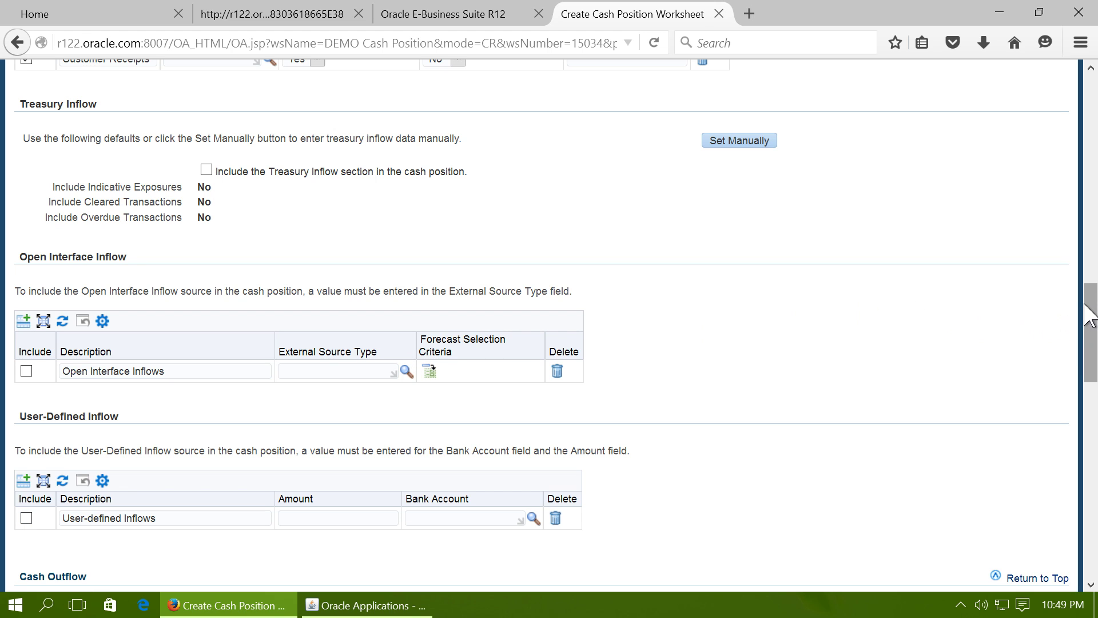
pyautogui.moveTo(1092, 314); pyautogui.dragTo(1092, 387)
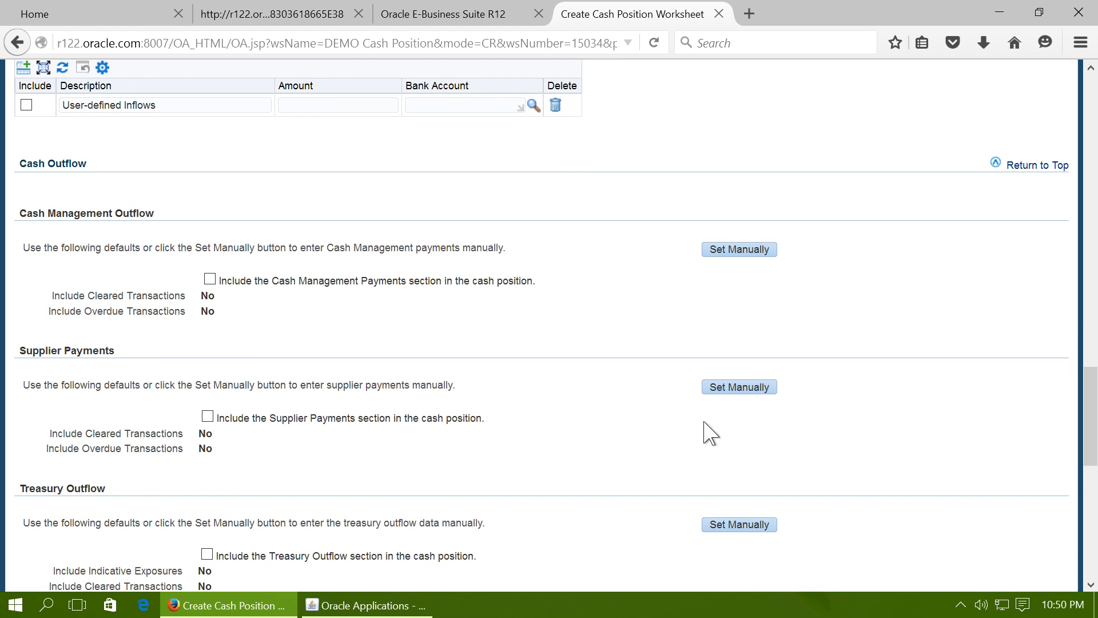
pyautogui.click(740, 389)
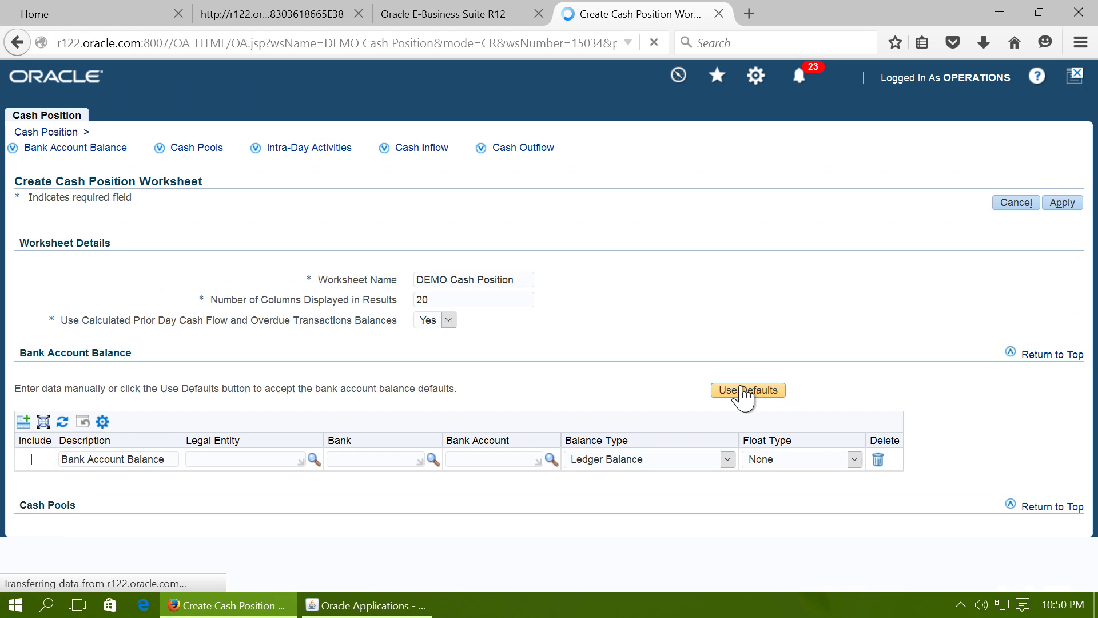
pyautogui.moveTo(1090, 157); pyautogui.dragTo(1093, 454)
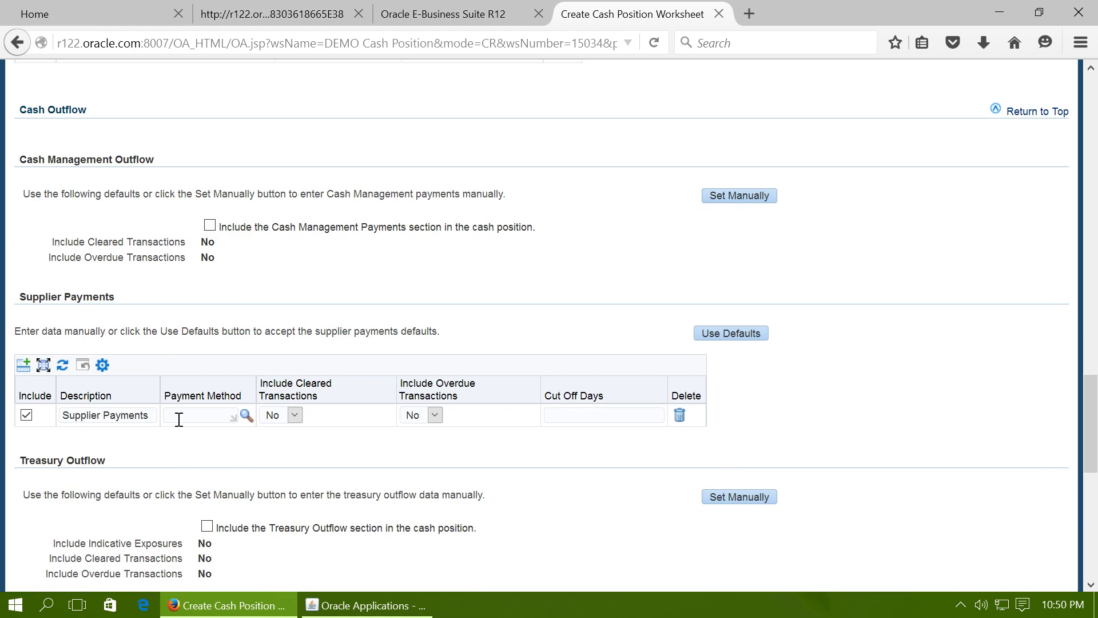
pyautogui.click(289, 415)
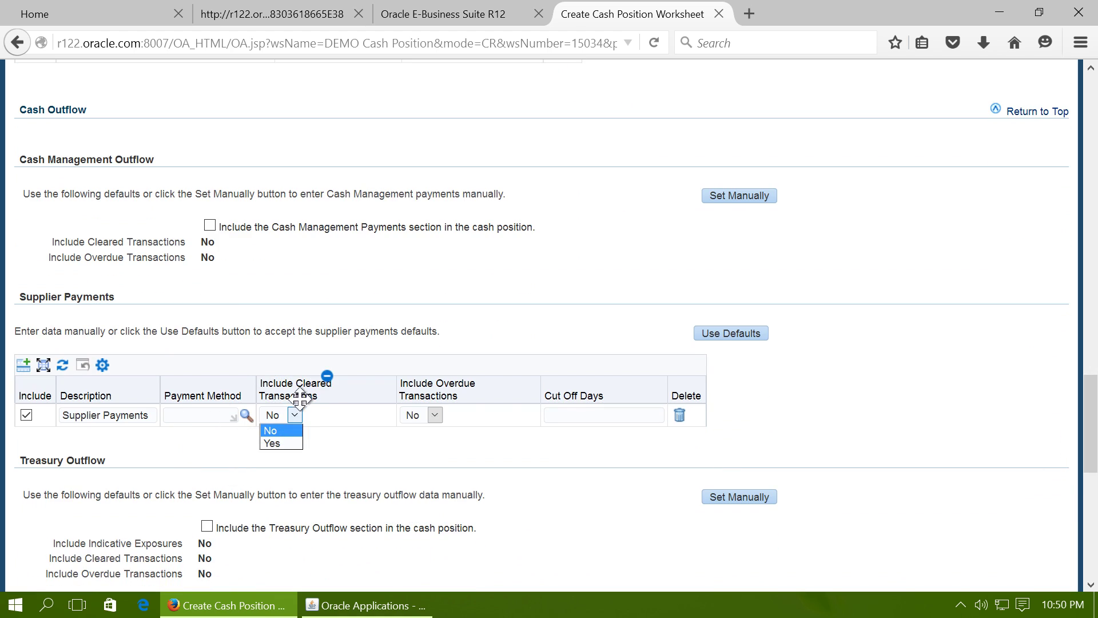
pyautogui.click(289, 444)
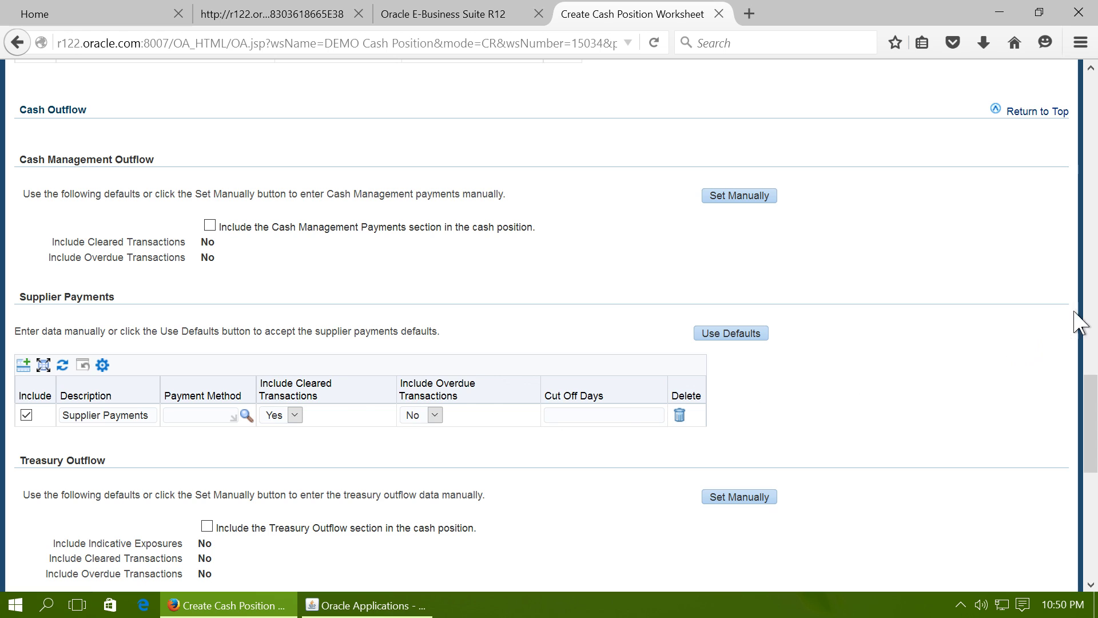
# Exclude the Open Interface Outflows and User-defined Outflows rows from the cash position worksheet
pyautogui.moveTo(1094, 406); pyautogui.dragTo(1093, 506)
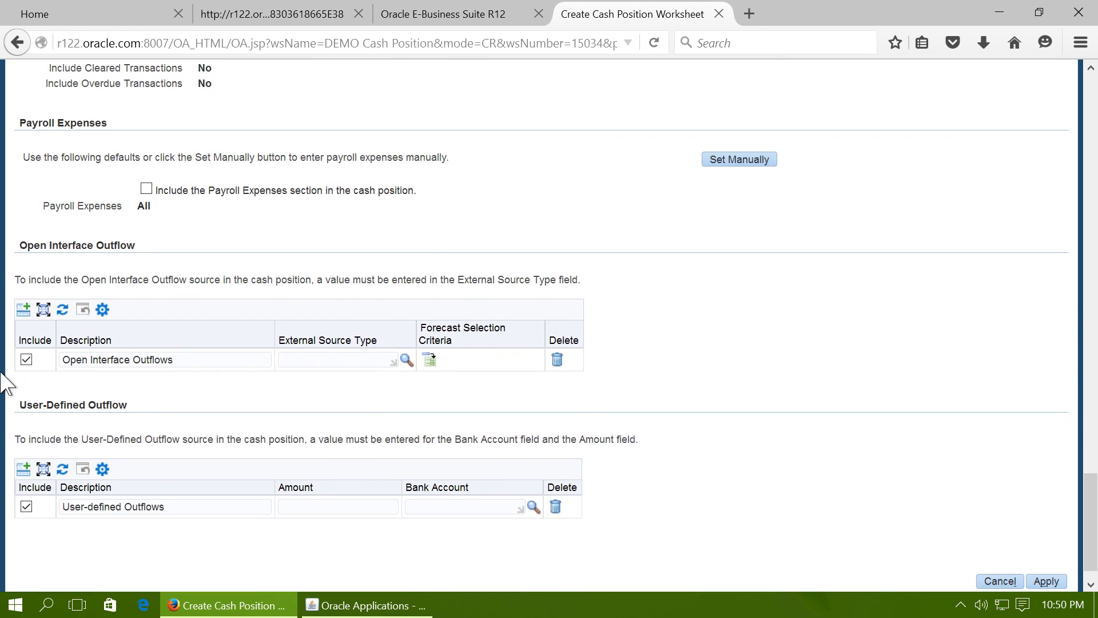
pyautogui.click(26, 506)
pyautogui.moveTo(1088, 485); pyautogui.dragTo(1090, 506)
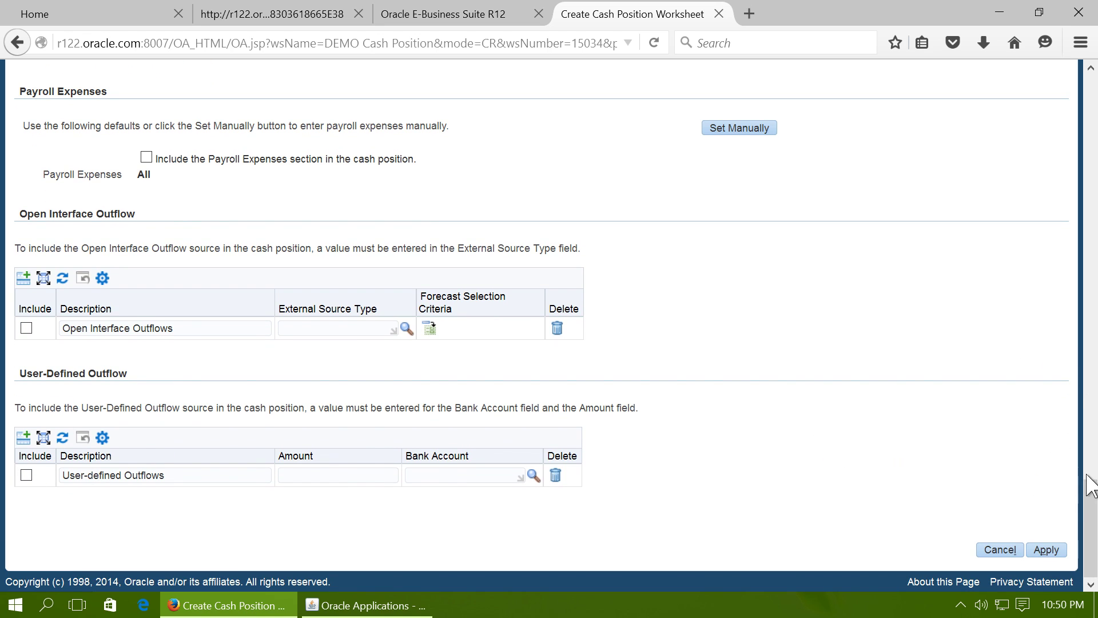
# Apply the worksheet to create it, go to the worksheet search and list all cash position worksheets
pyautogui.click(1044, 549)
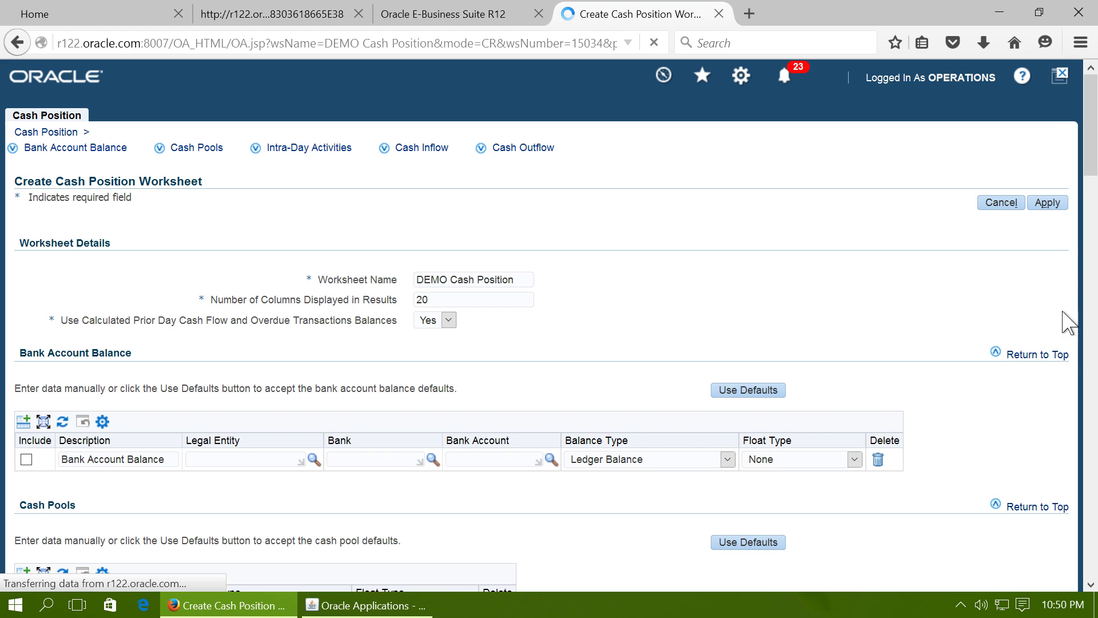
pyautogui.click(1055, 196)
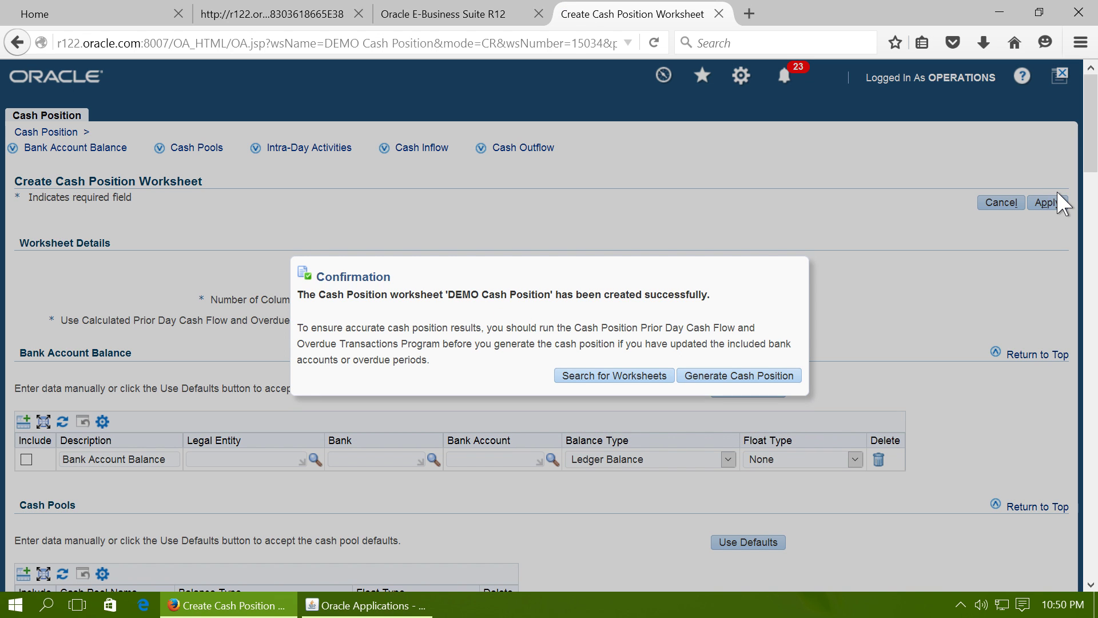
pyautogui.click(604, 378)
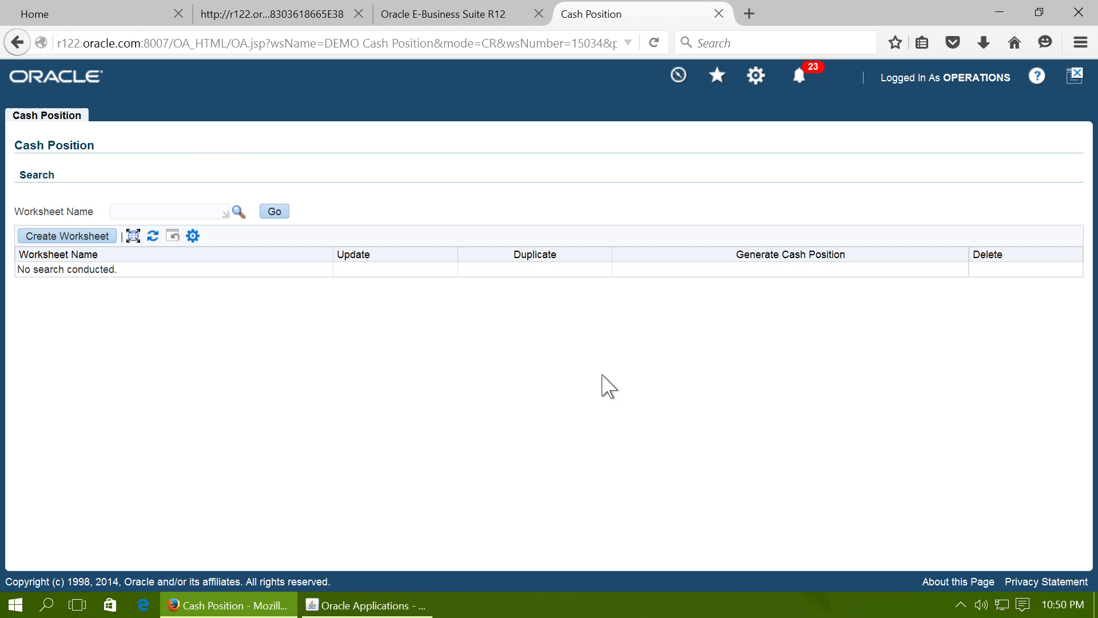
pyautogui.click(274, 212)
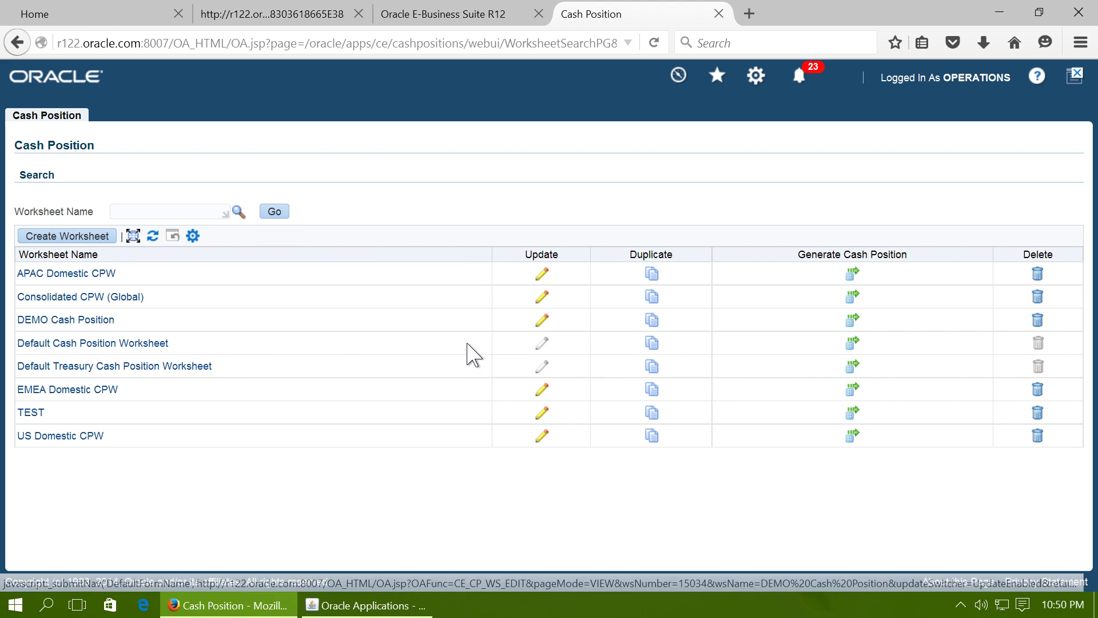
pyautogui.press('super+Tab')
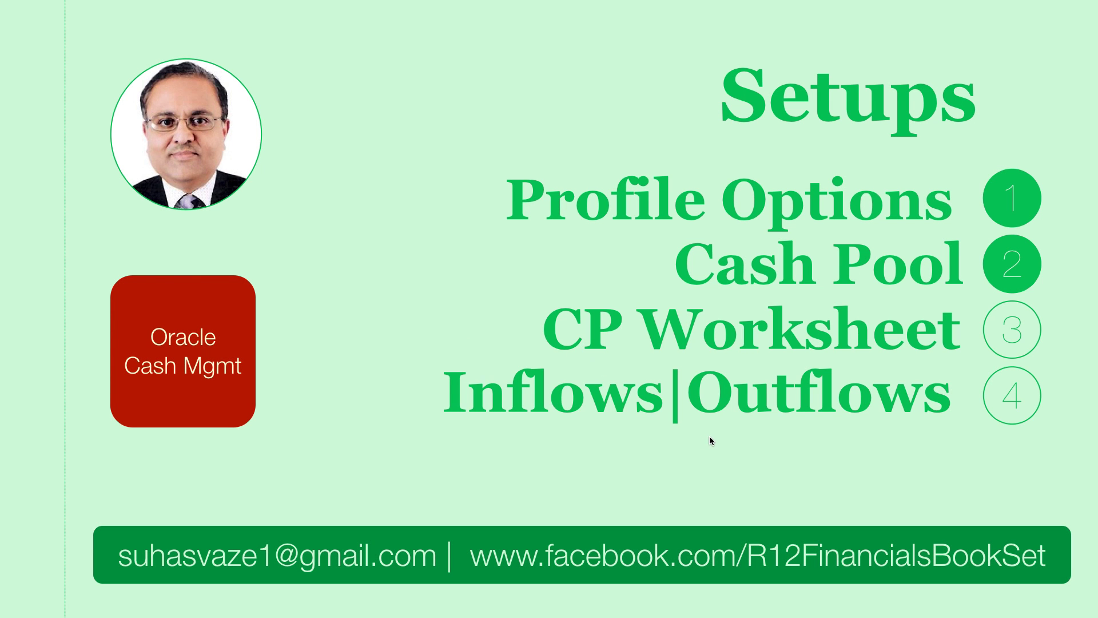
pyautogui.click(1015, 336)
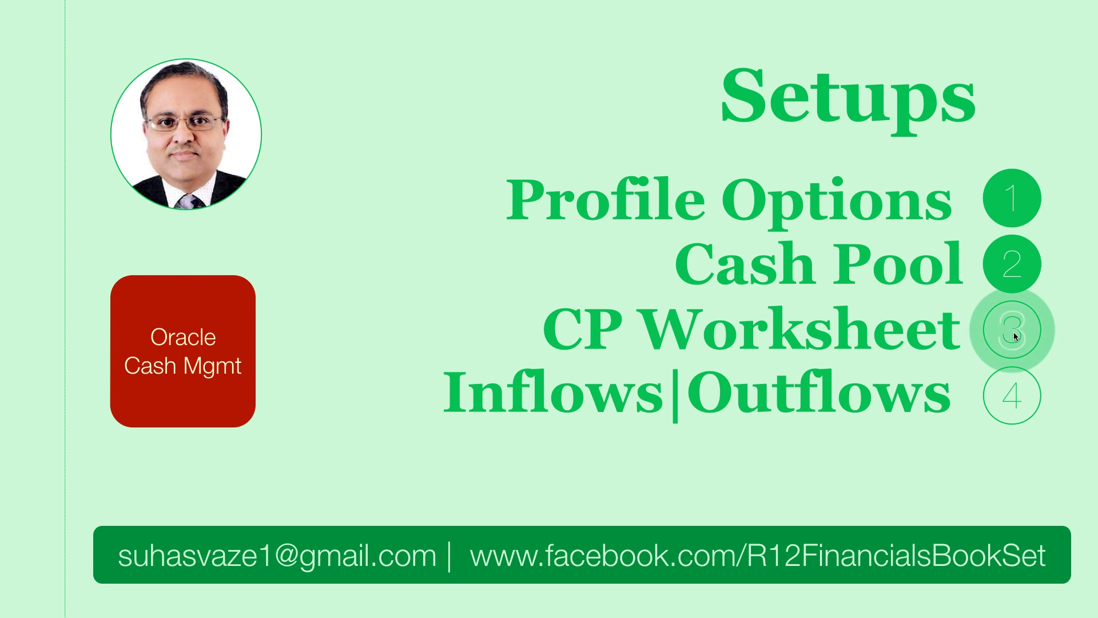
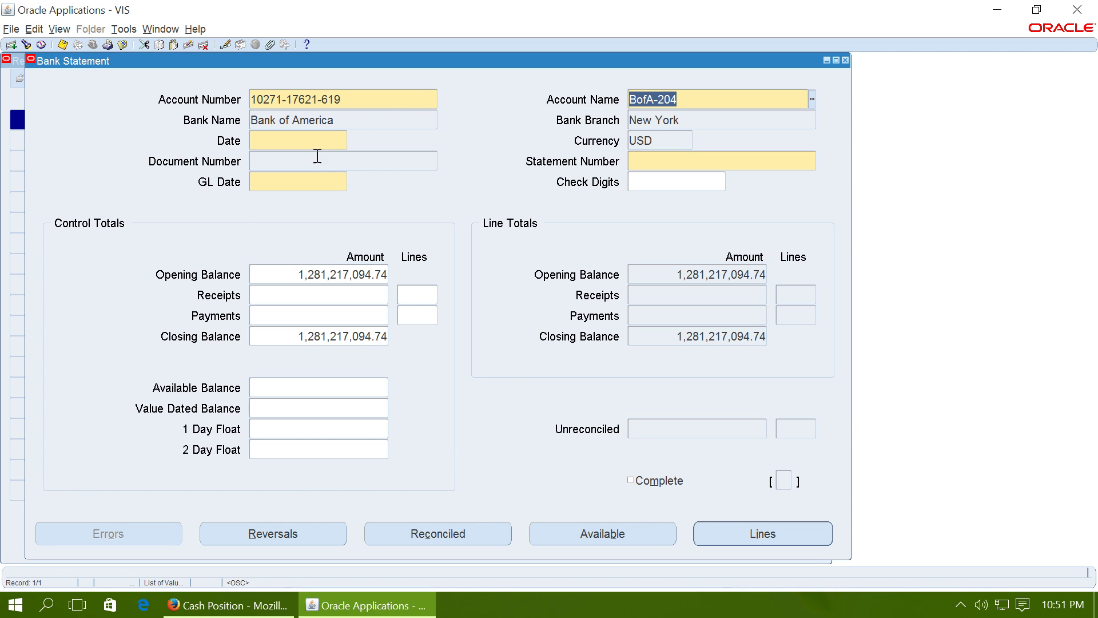
# Set the date of the new BofA-204 bank statement to 10-DEC-2015
pyautogui.click(300, 140)
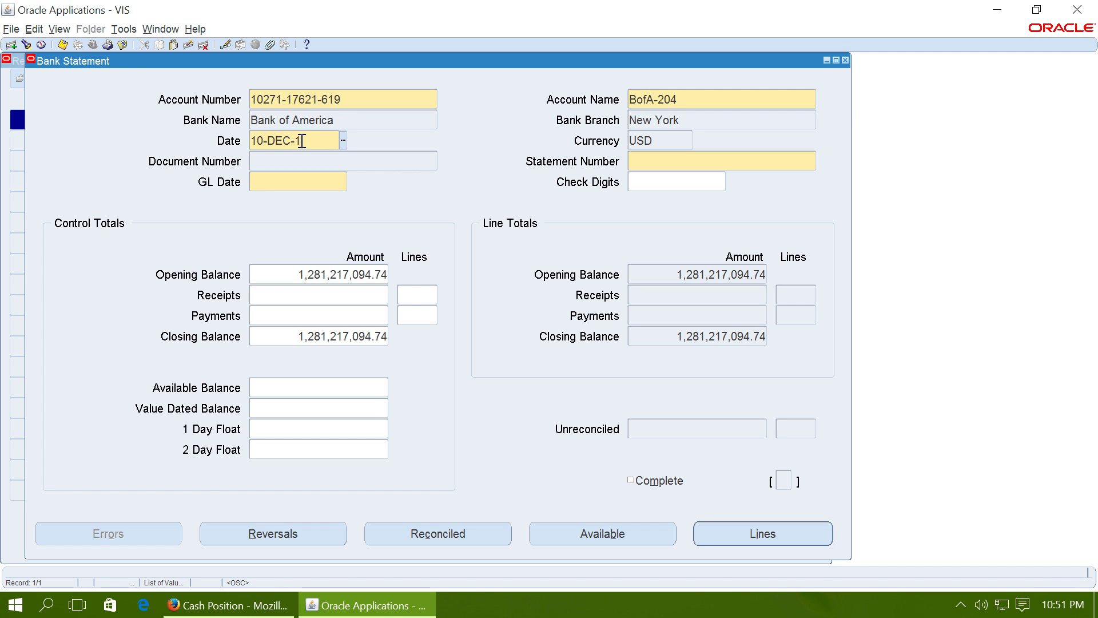
pyautogui.press('Tab')
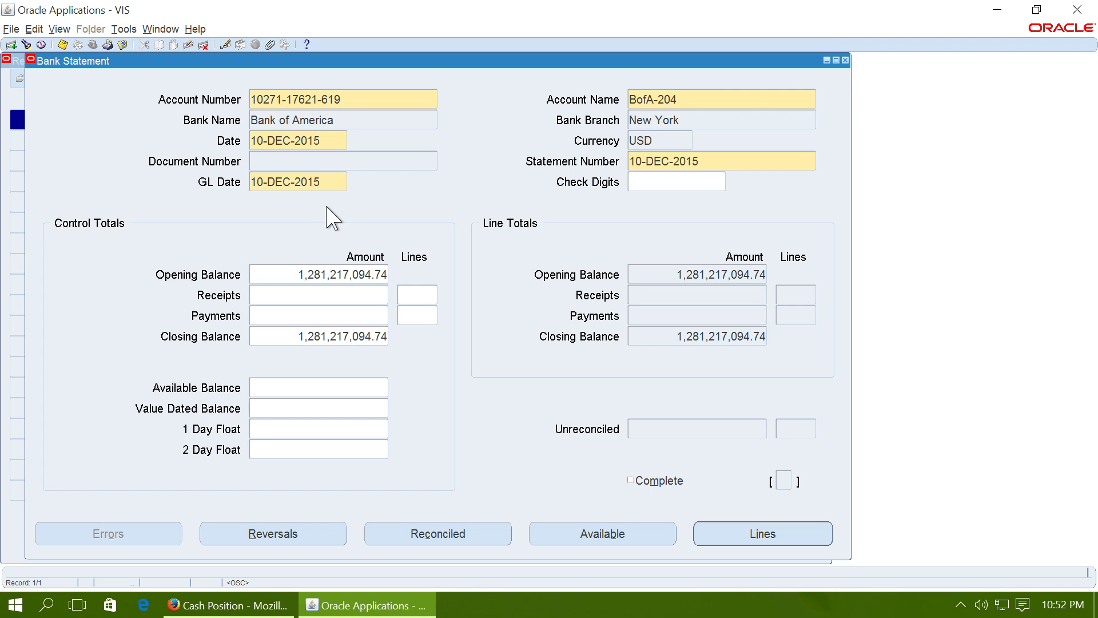
# Enter control totals of 650,000 for receipts and 7,854,300 for payments on the bank statement
pyautogui.click(298, 297)
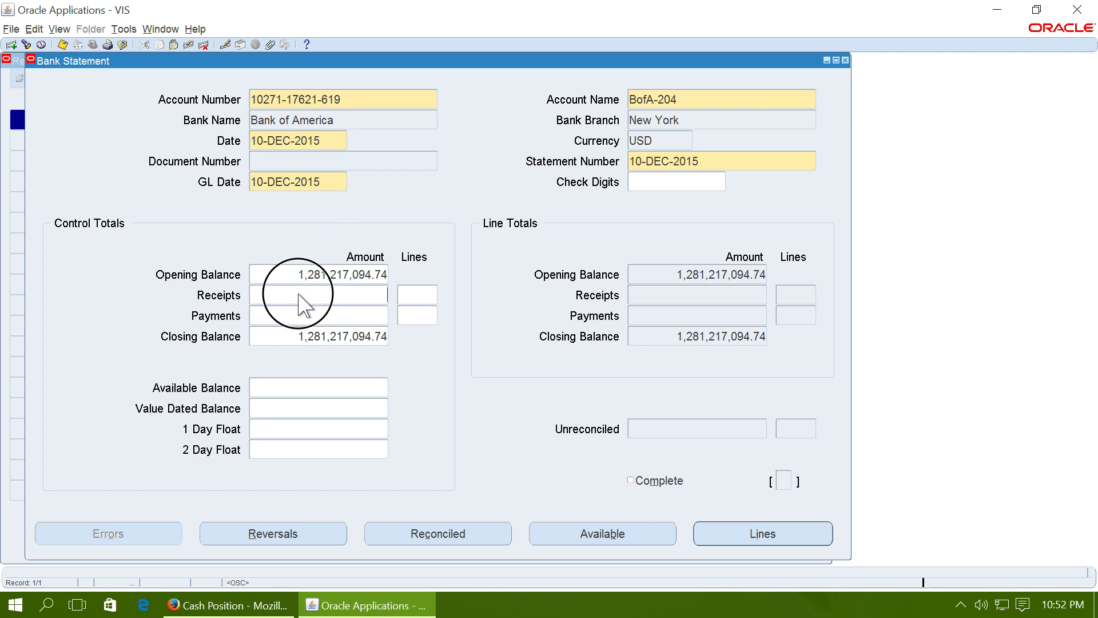
pyautogui.click(289, 272)
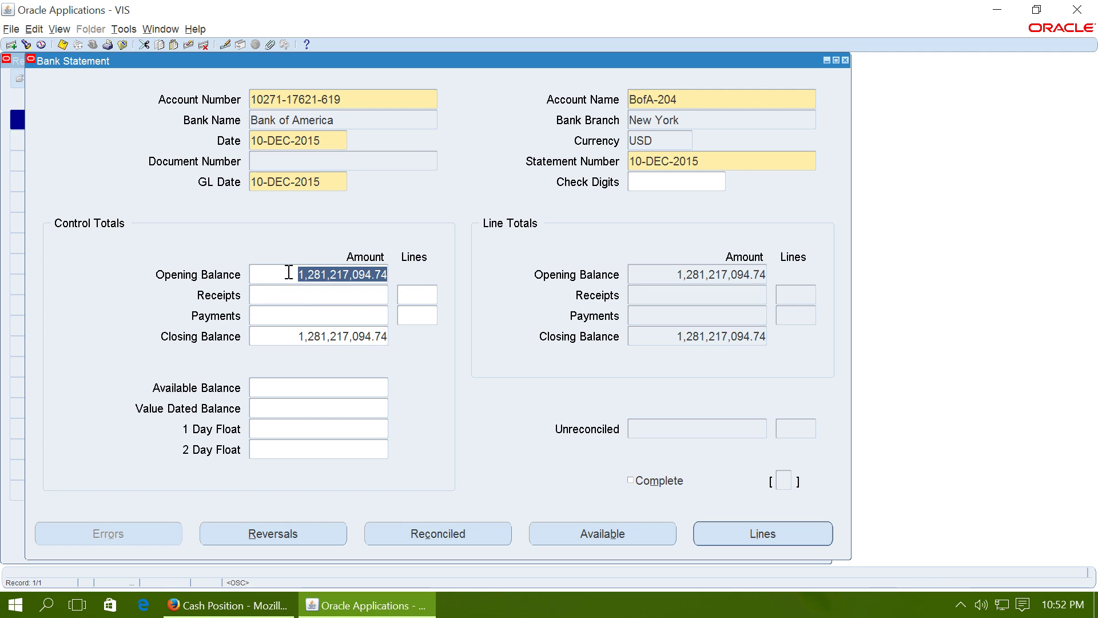
pyautogui.click(333, 298)
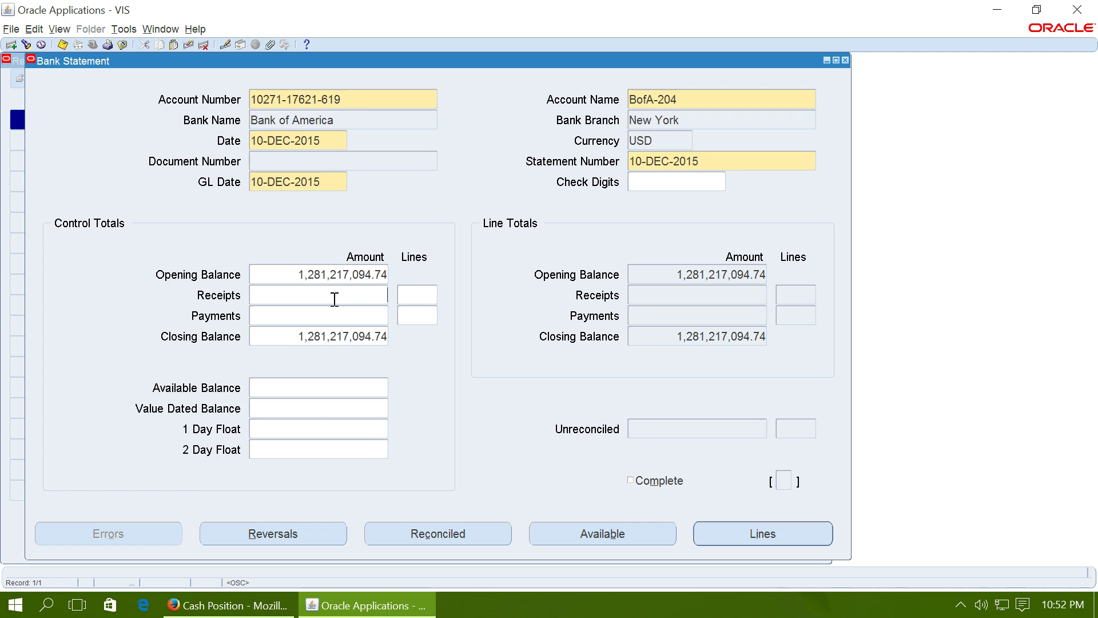
pyautogui.write('650,000')
pyautogui.press('Tab')
pyautogui.click(356, 319)
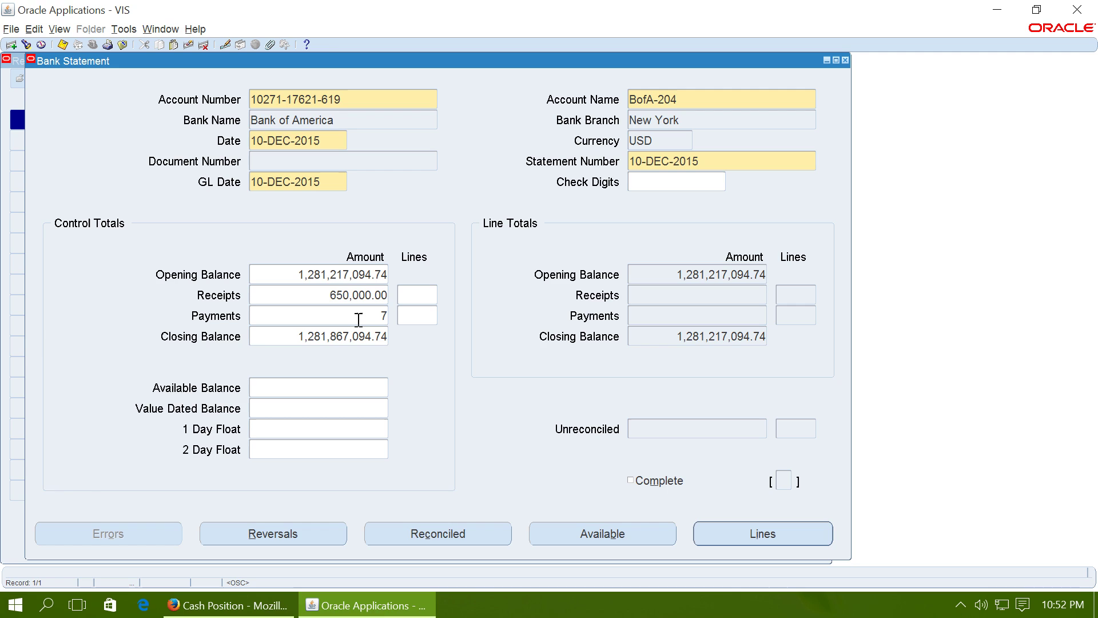
pyautogui.write('7,854,300')
pyautogui.press('Tab')
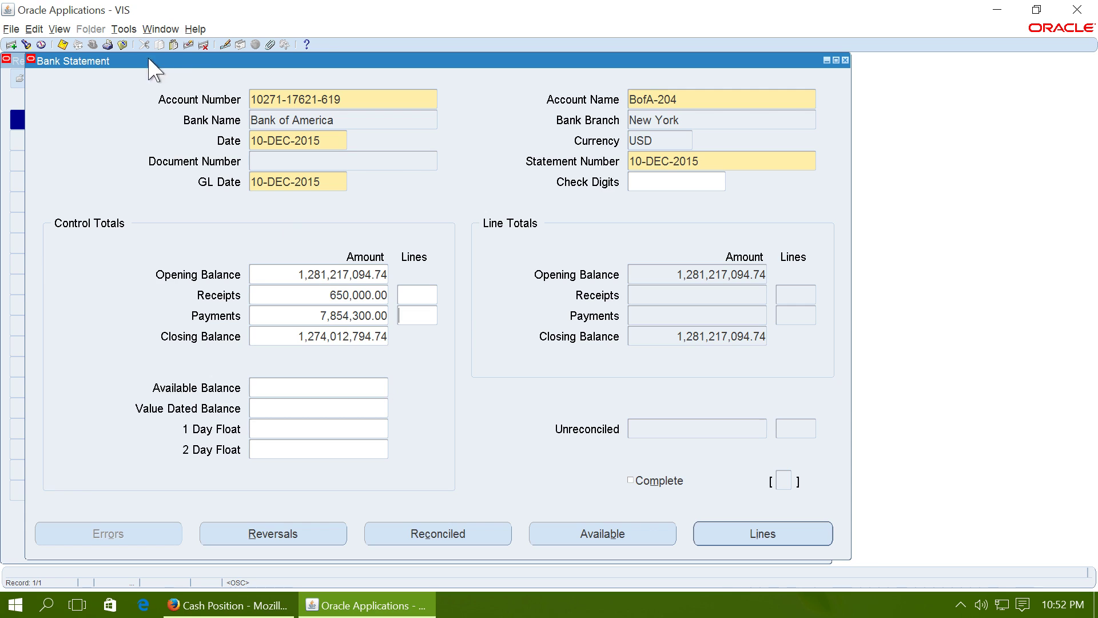
# Save the bank statement, agreeing to continue despite the unmatched control totals, and close it
pyautogui.click(62, 44)
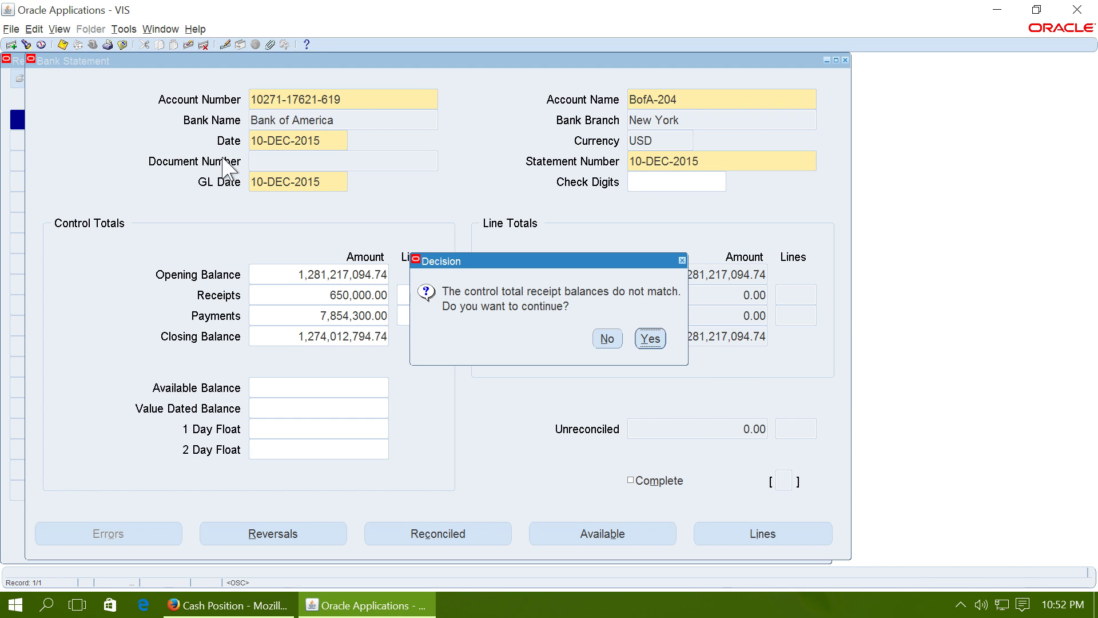
pyautogui.click(645, 333)
pyautogui.click(644, 334)
pyautogui.click(644, 335)
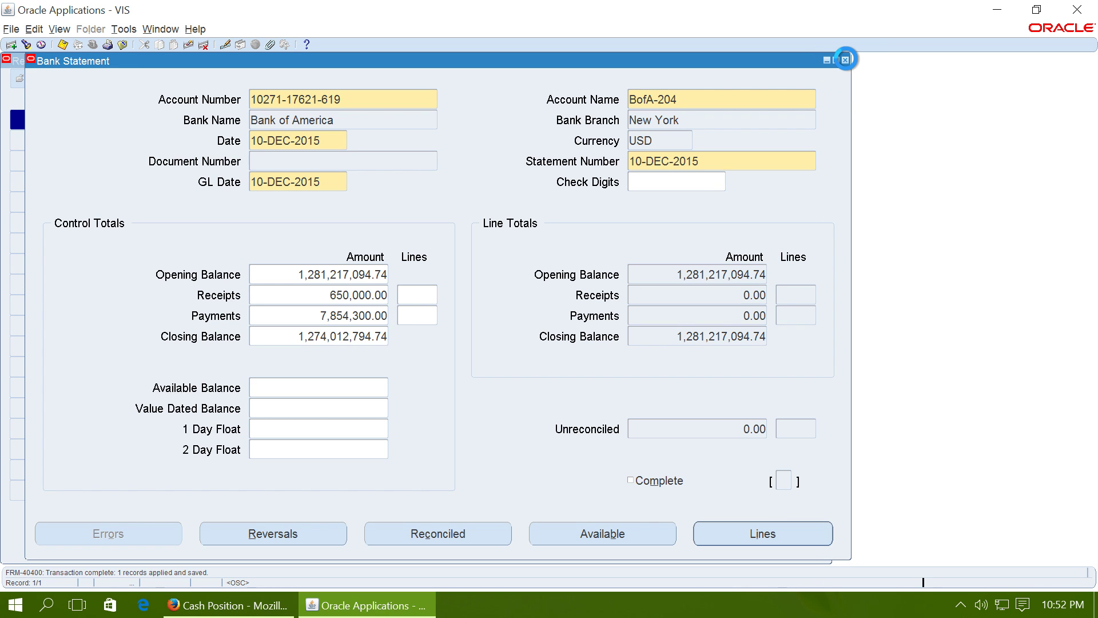
pyautogui.click(845, 60)
pyautogui.press('super+Tab')
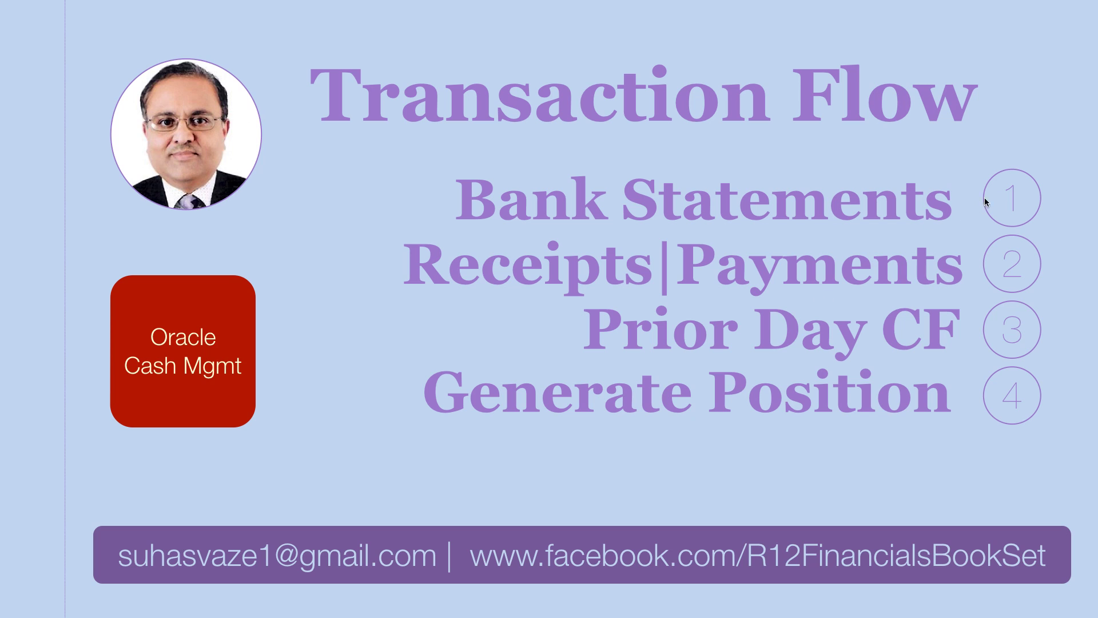
pyautogui.click(1011, 197)
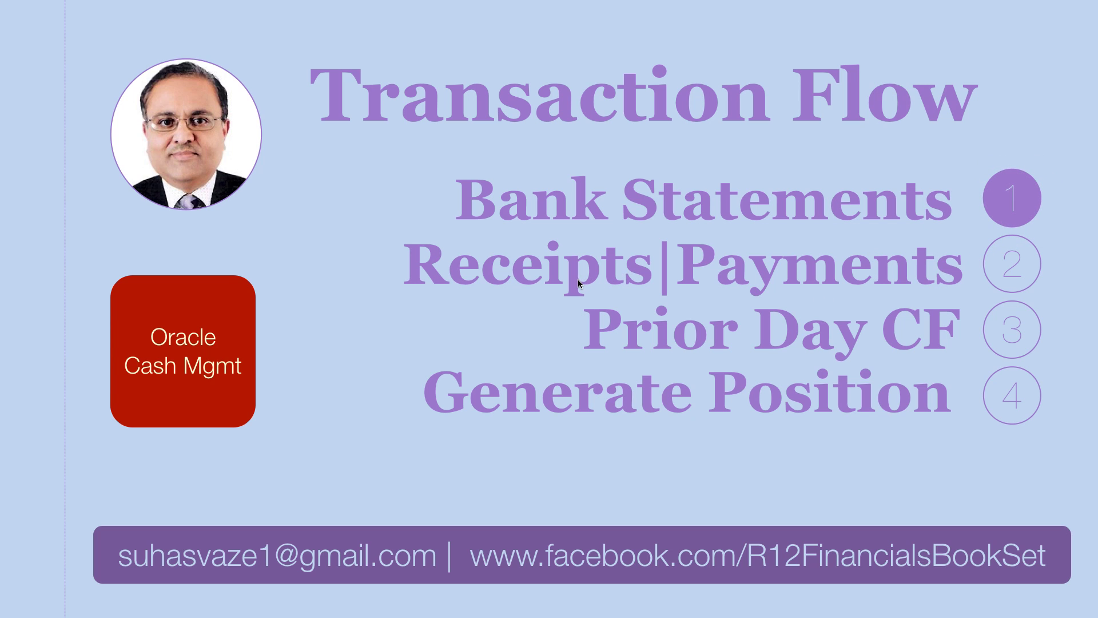
pyautogui.press('super+Tab')
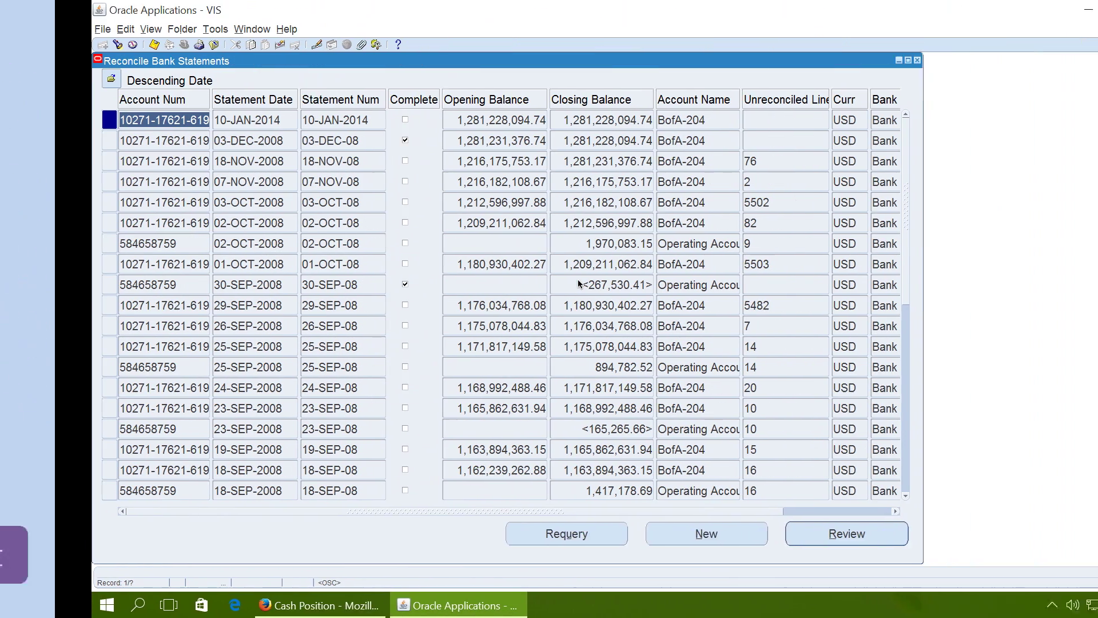
# Switch to the Receivables, Vision Operations (USA) responsibility and open the form for maintaining receipts
pyautogui.click(824, 60)
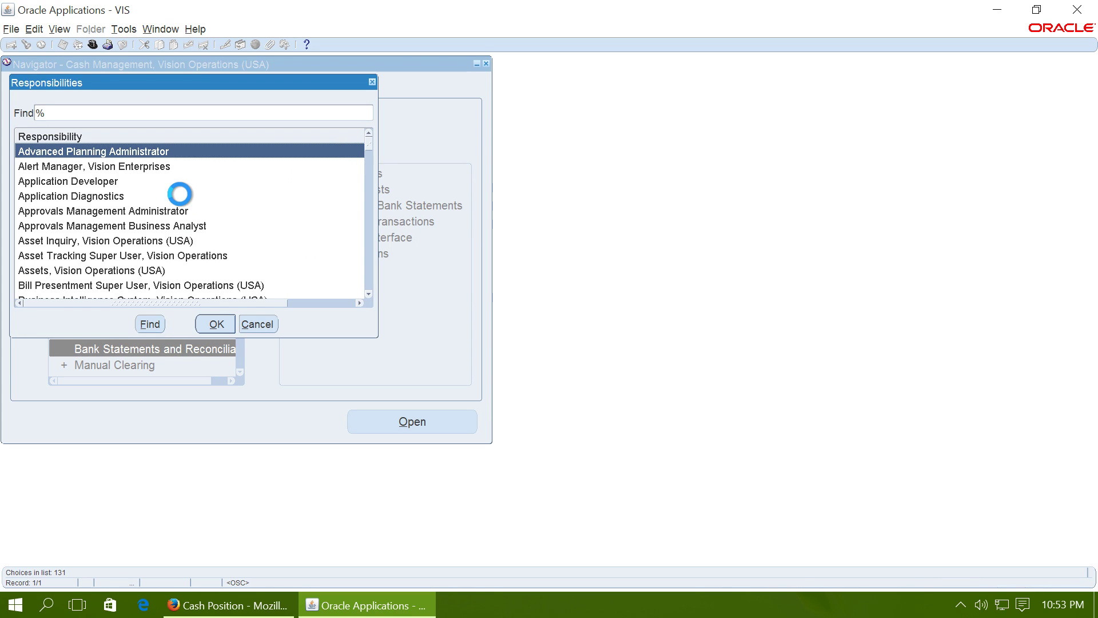
pyautogui.write('r')
pyautogui.doubleClick(63, 150)
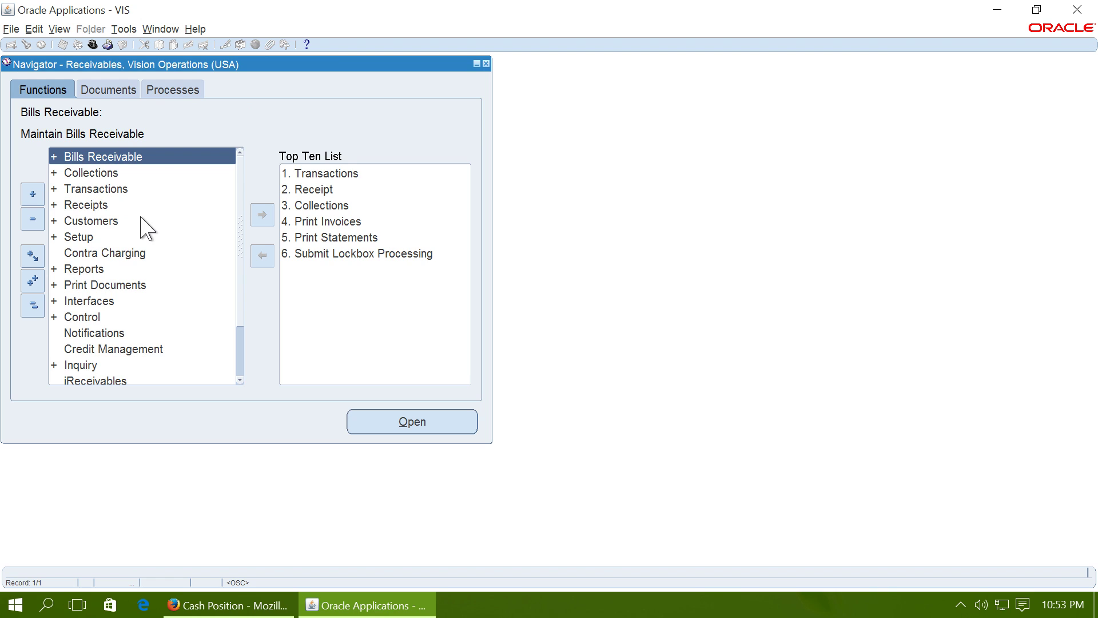
pyautogui.click(105, 204)
pyautogui.doubleClick(106, 204)
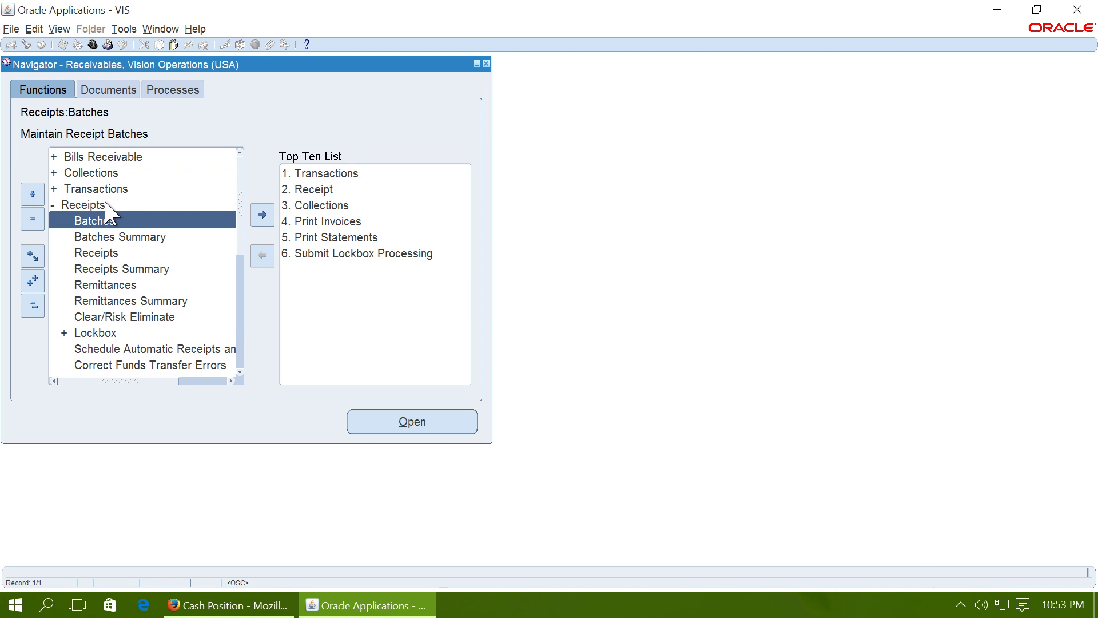
pyautogui.doubleClick(124, 251)
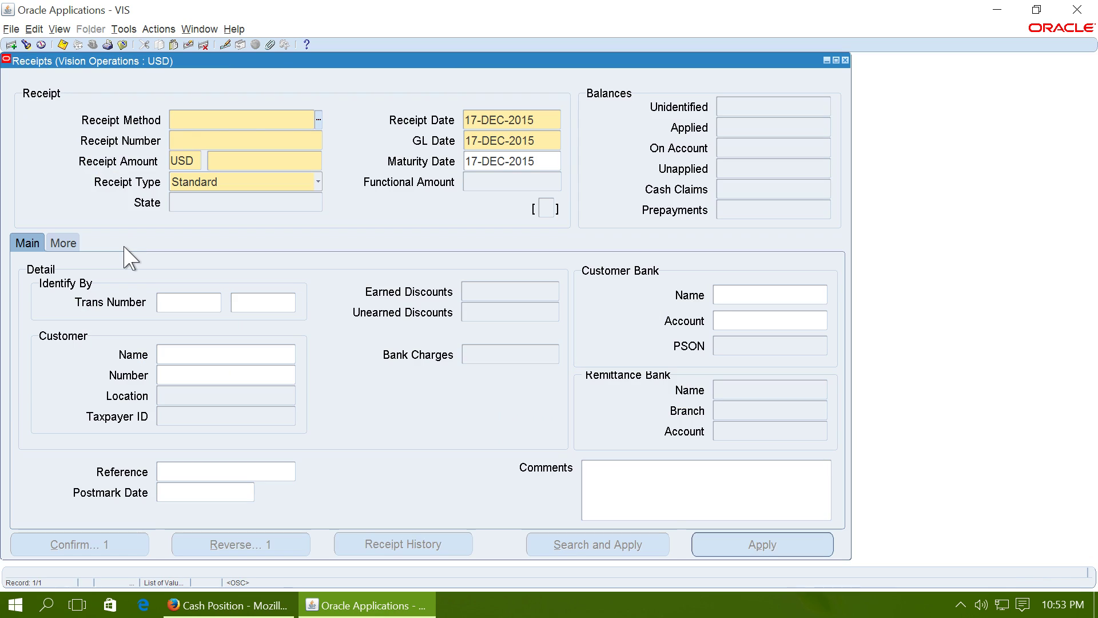
# Choose the first listed Check - BofA receipt method and enter R19001 as the receipt number
pyautogui.click(318, 120)
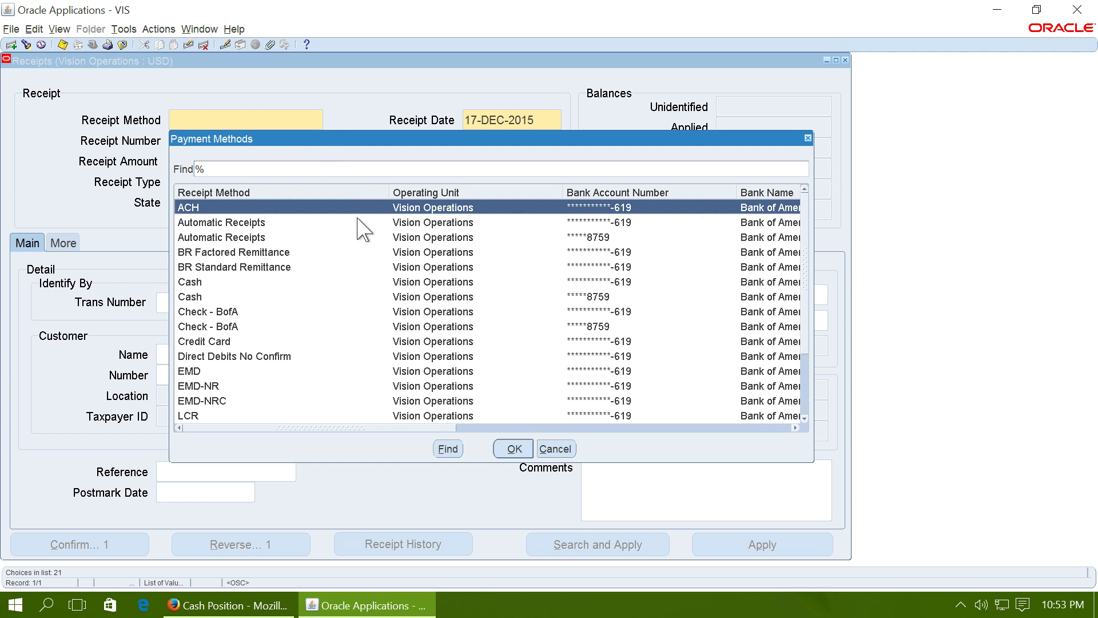
pyautogui.doubleClick(592, 311)
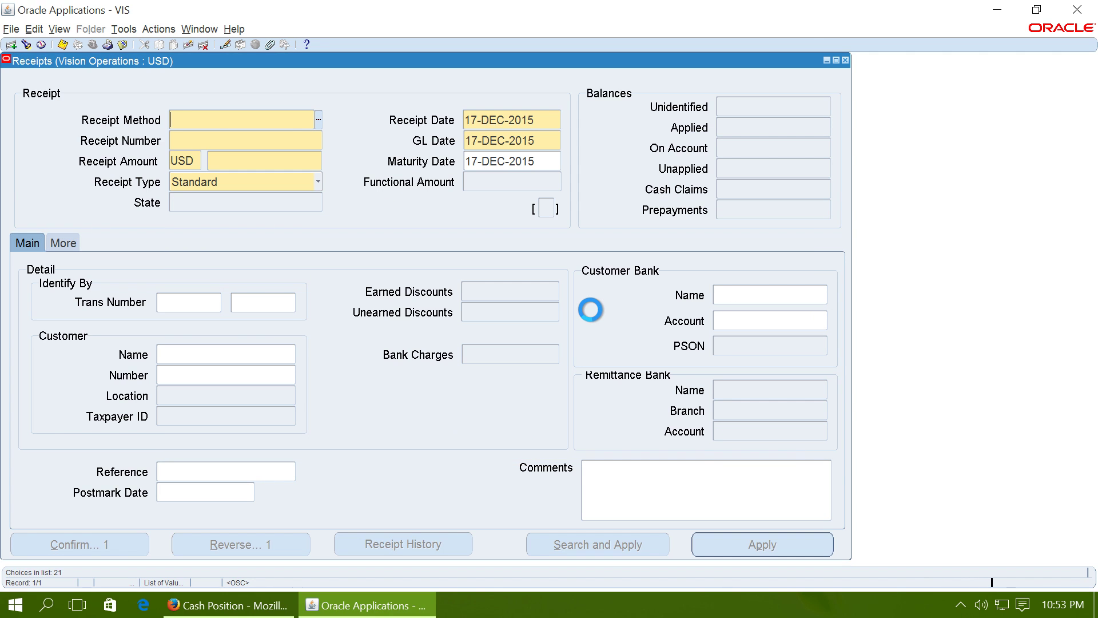
pyautogui.click(482, 121)
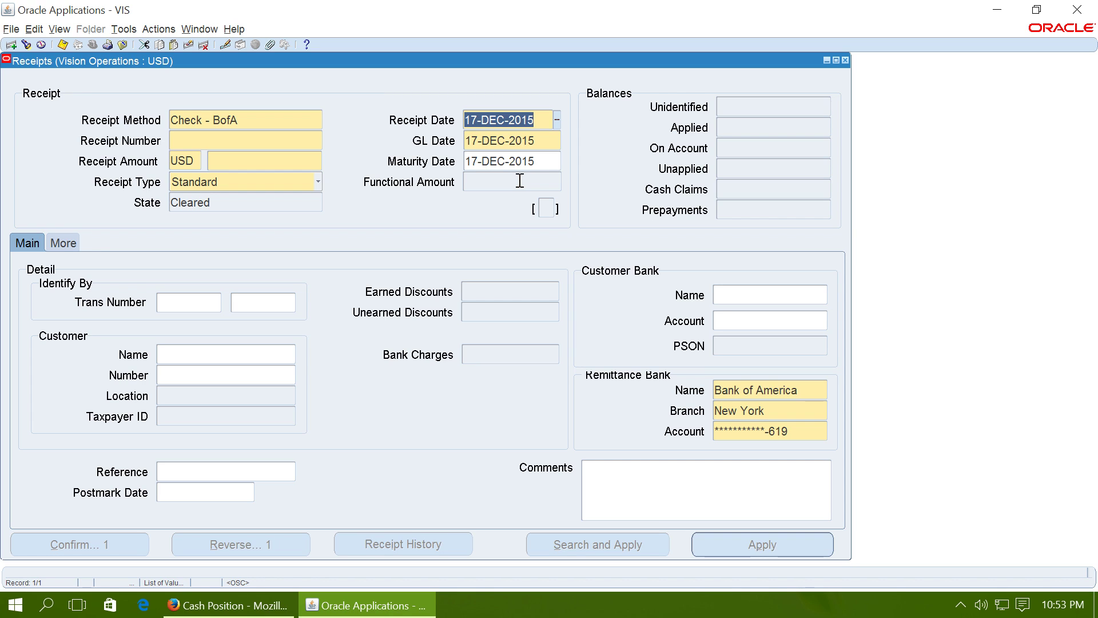
pyautogui.click(270, 147)
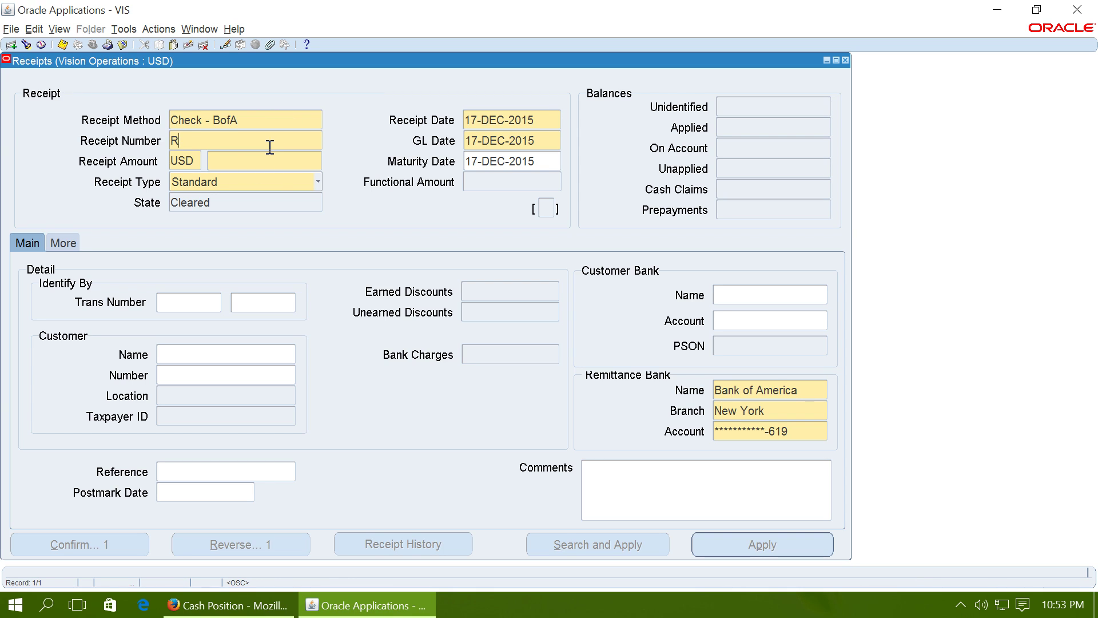
pyautogui.press('Tab')
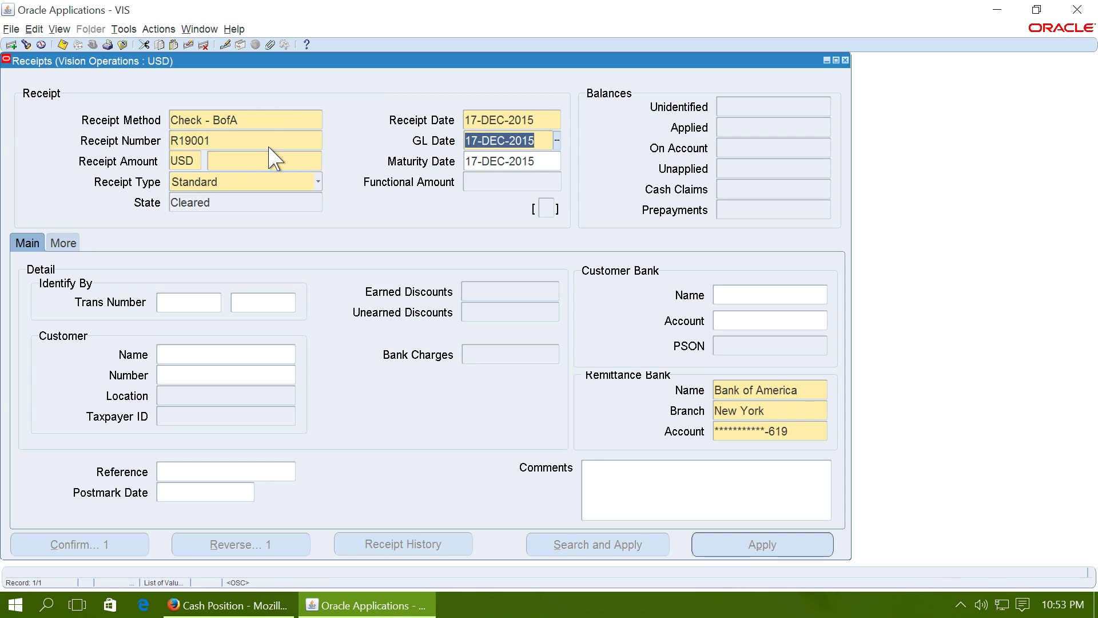
# Set the receipt amount to 3,450,900 USD, then save and close the receipt
pyautogui.click(231, 158)
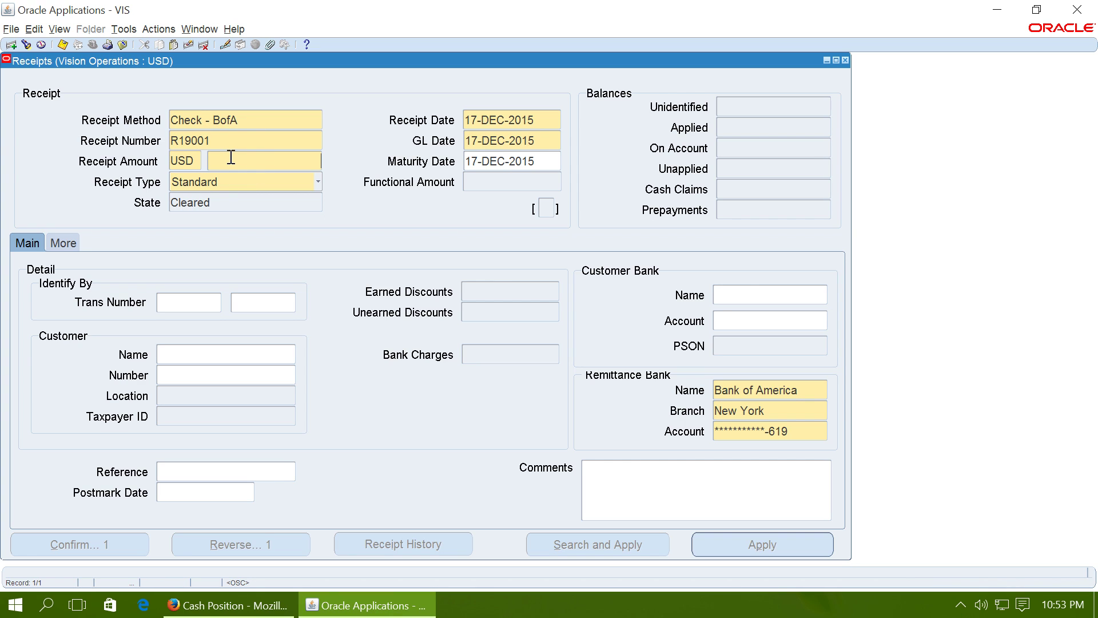
pyautogui.write('3450900')
pyautogui.press('Tab')
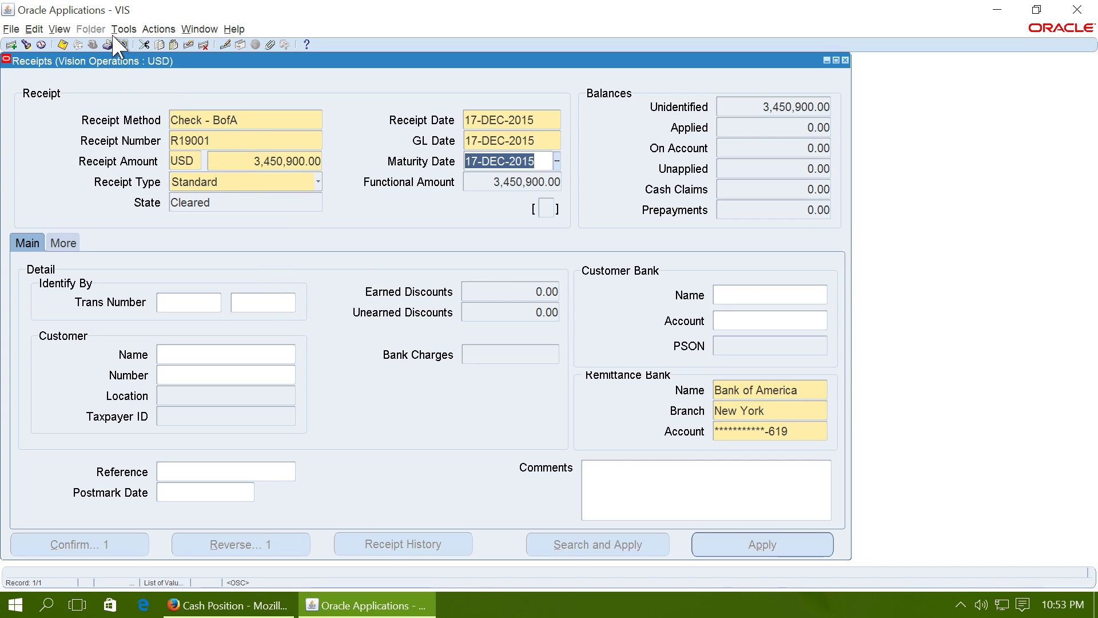
pyautogui.click(63, 44)
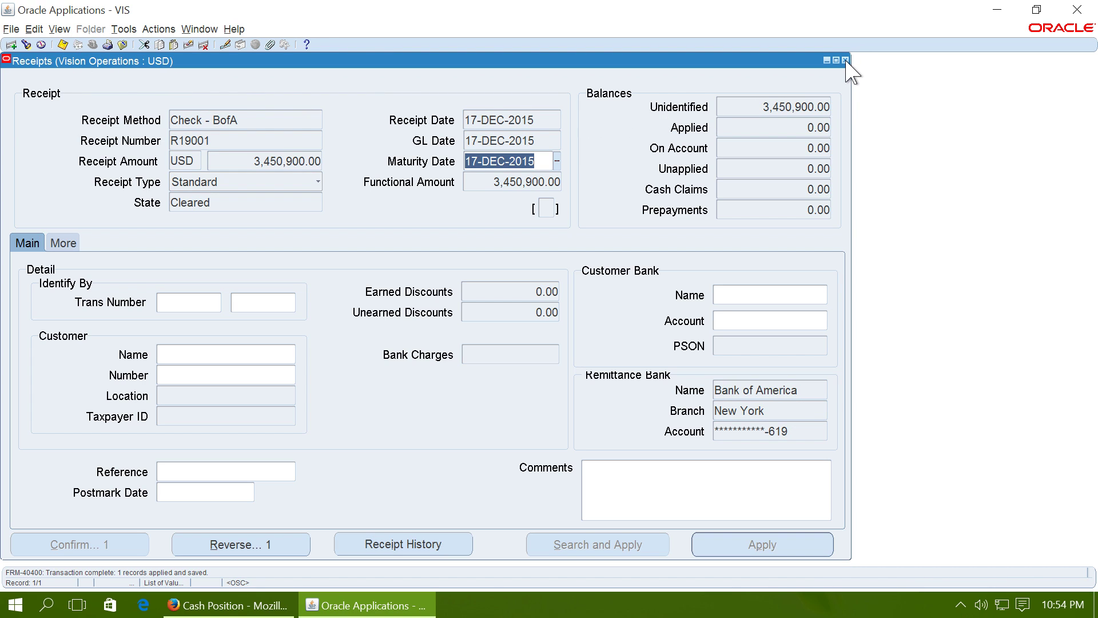
pyautogui.click(845, 59)
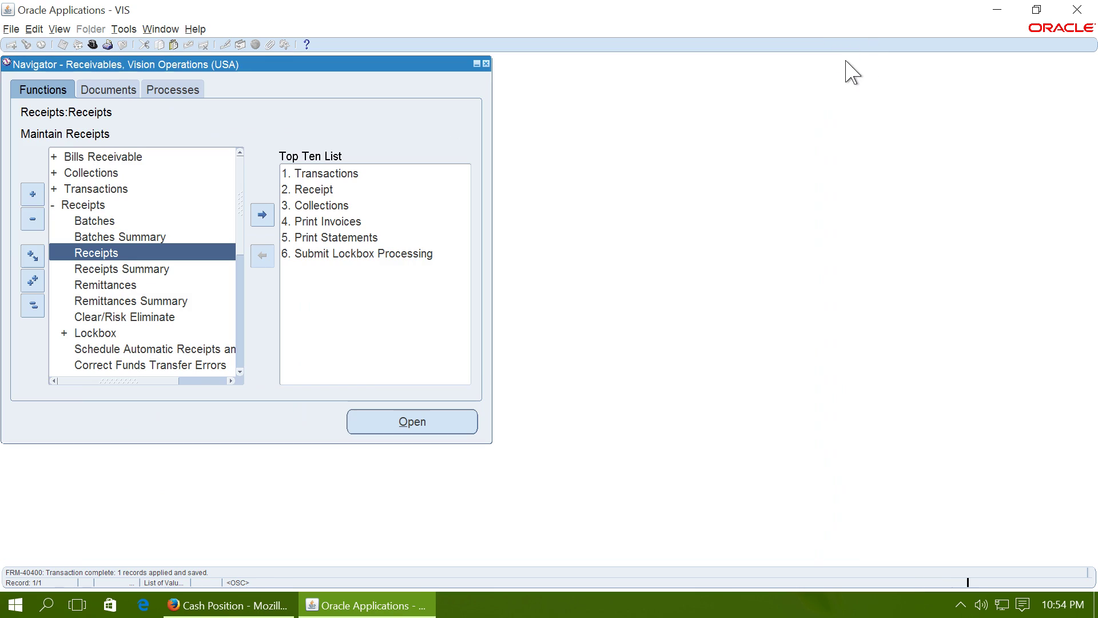
# Switch to the Payables, Vision Operations (USA) responsibility and open the payment entry form
pyautogui.click(92, 44)
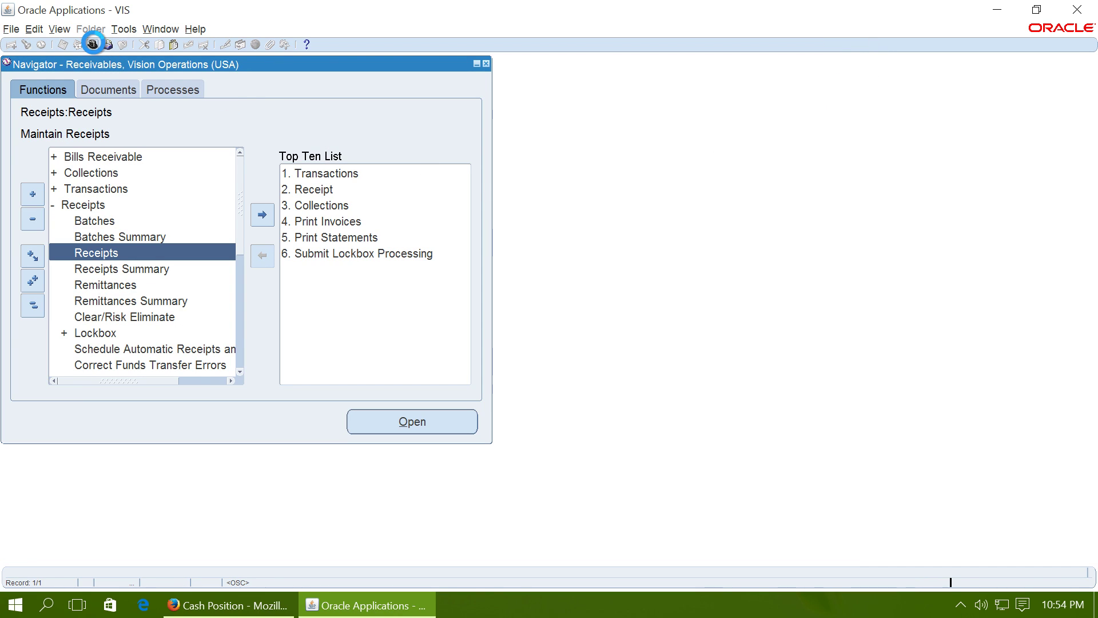
pyautogui.write('pay%')
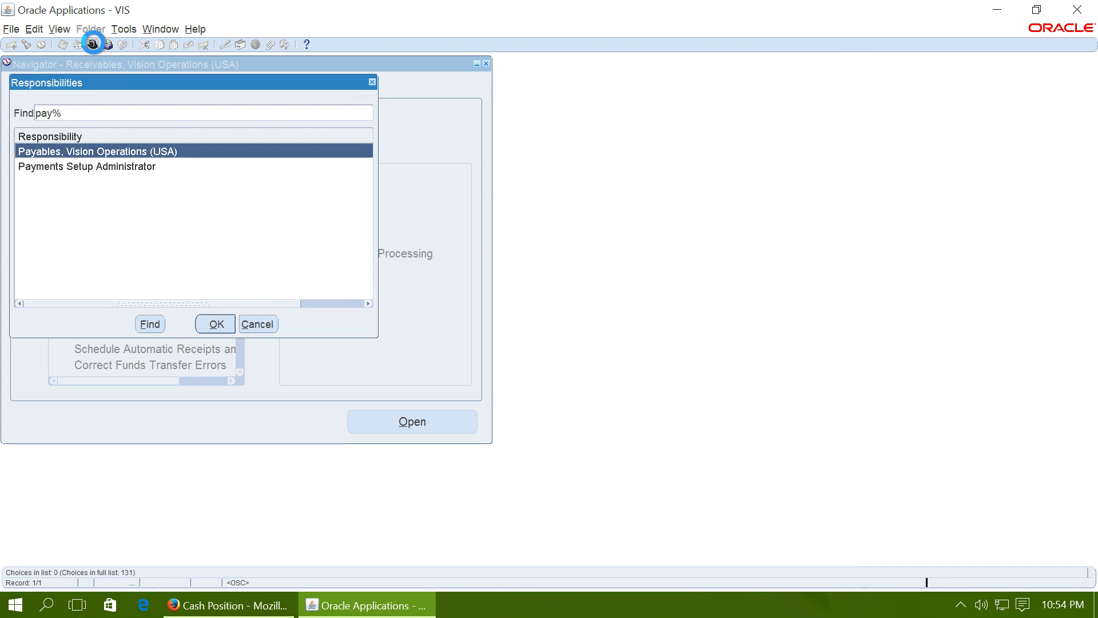
pyautogui.press('Return')
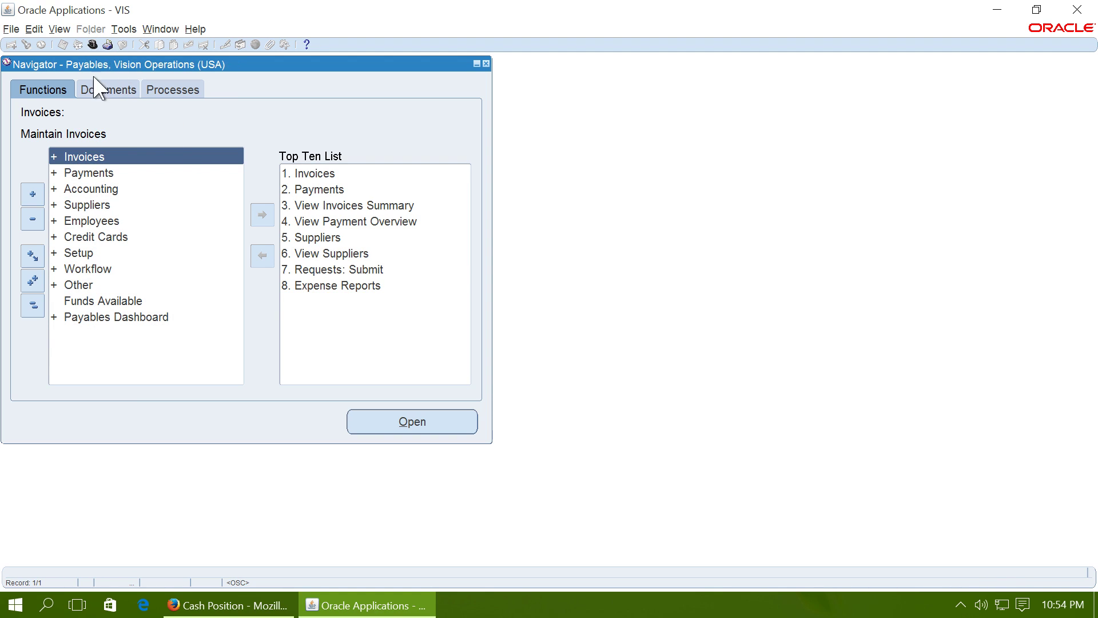
pyautogui.doubleClick(84, 172)
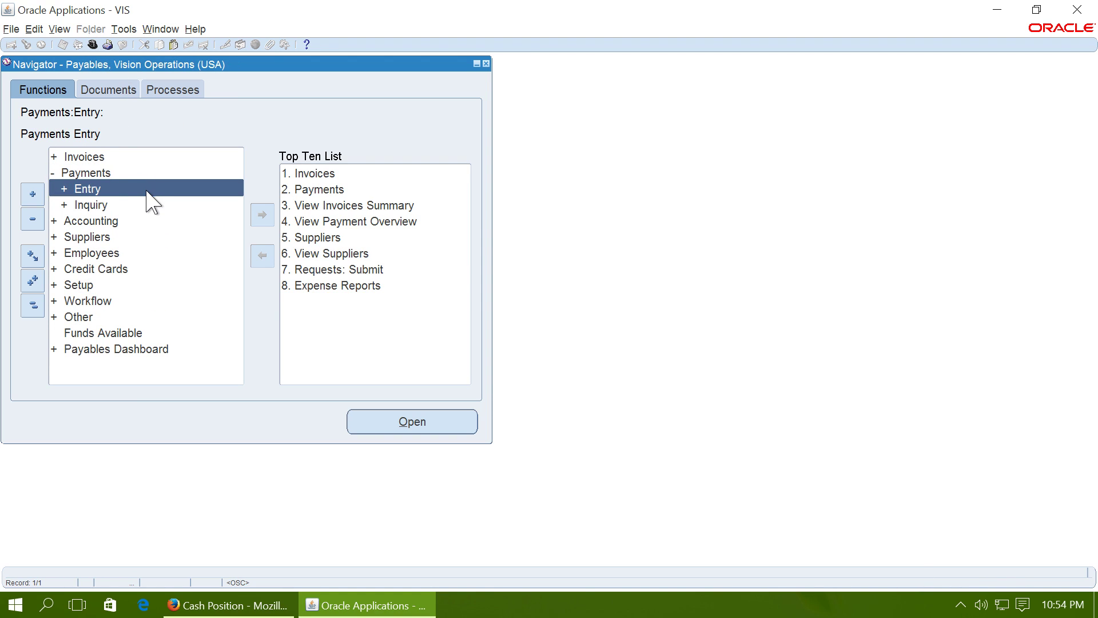
pyautogui.click(98, 188)
pyautogui.click(152, 200)
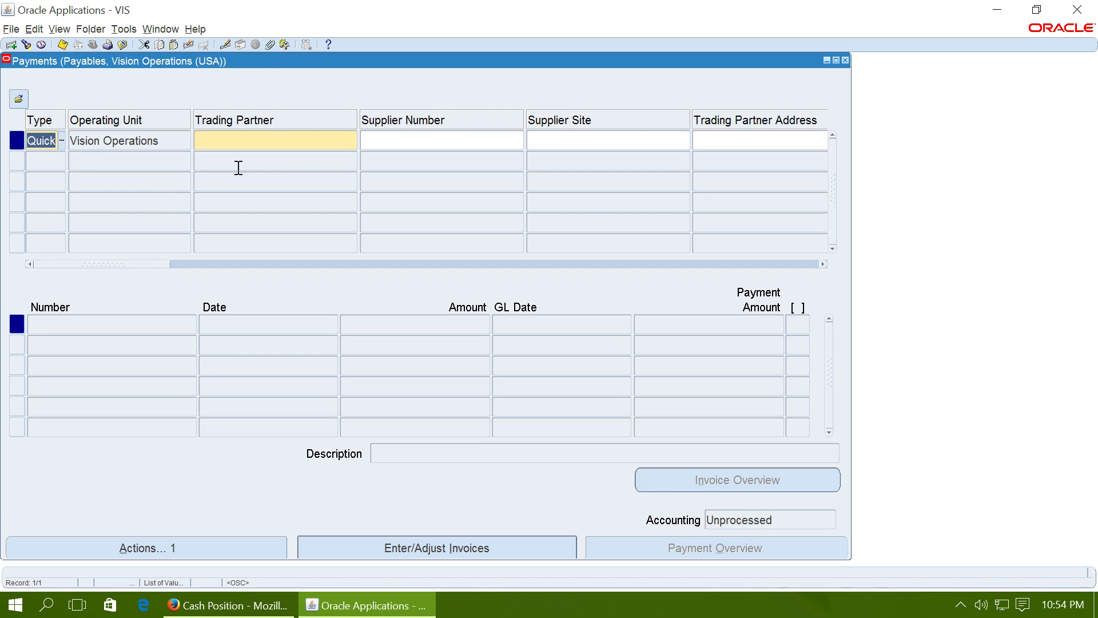
# Find the trading partner with abb% and select it with the CORP HQ site for the quick payment
pyautogui.click(256, 145)
pyautogui.doubleClick(257, 145)
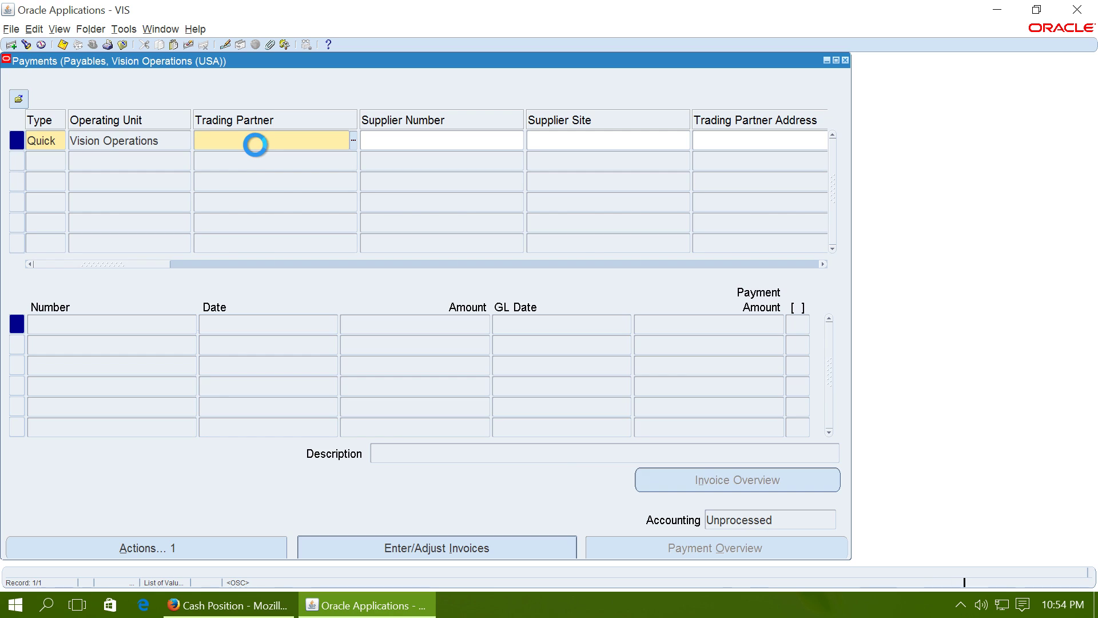
pyautogui.write('abb%')
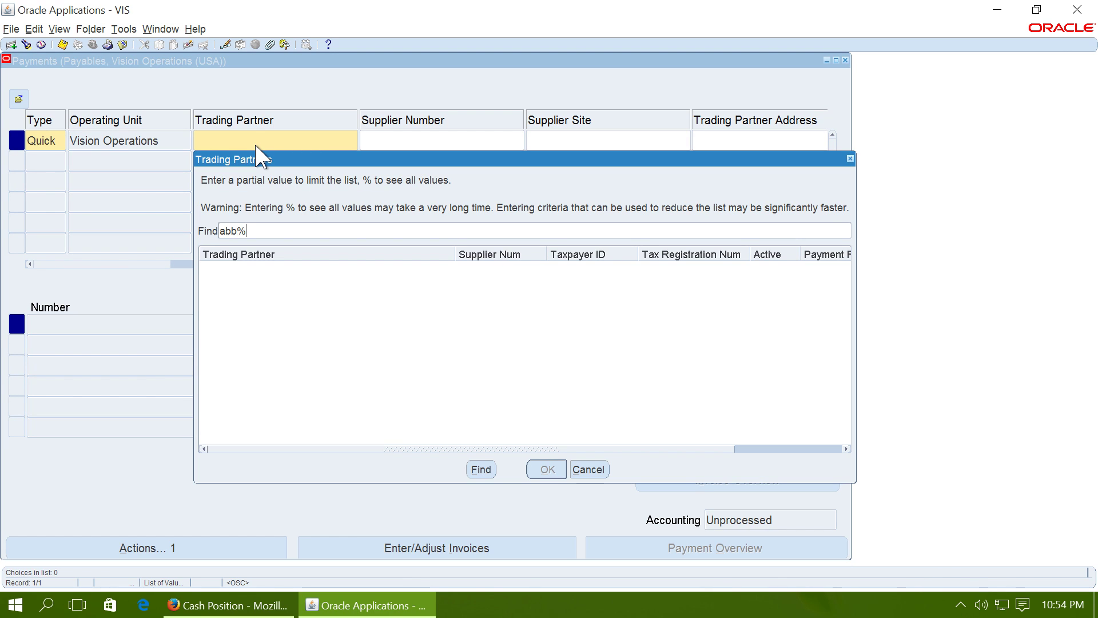
pyautogui.press('Return')
pyautogui.doubleClick(293, 232)
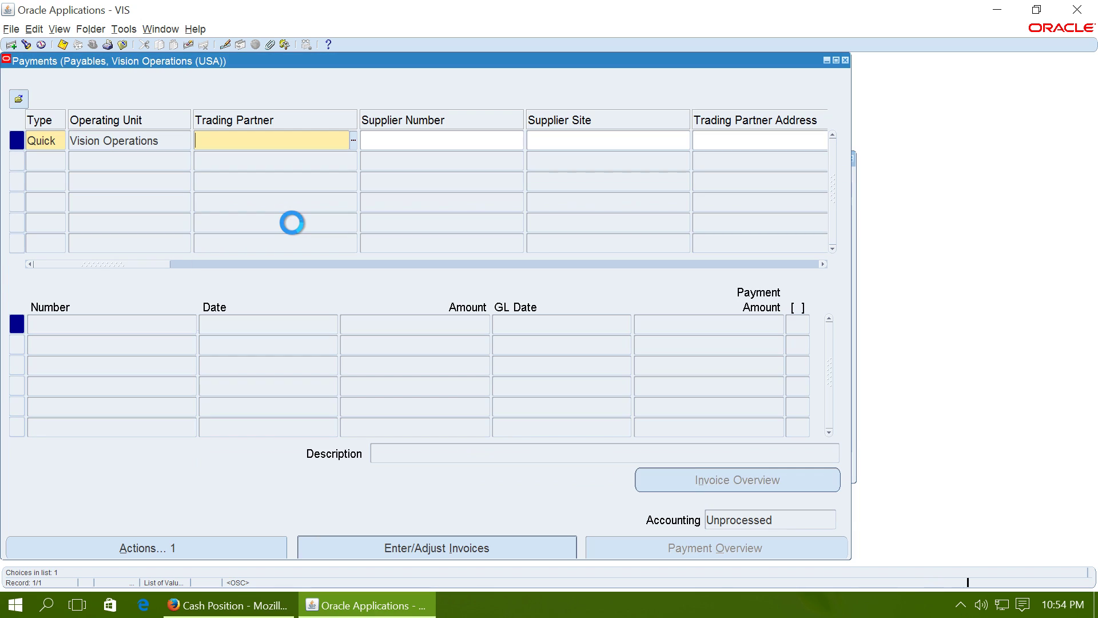
pyautogui.press('Tab')
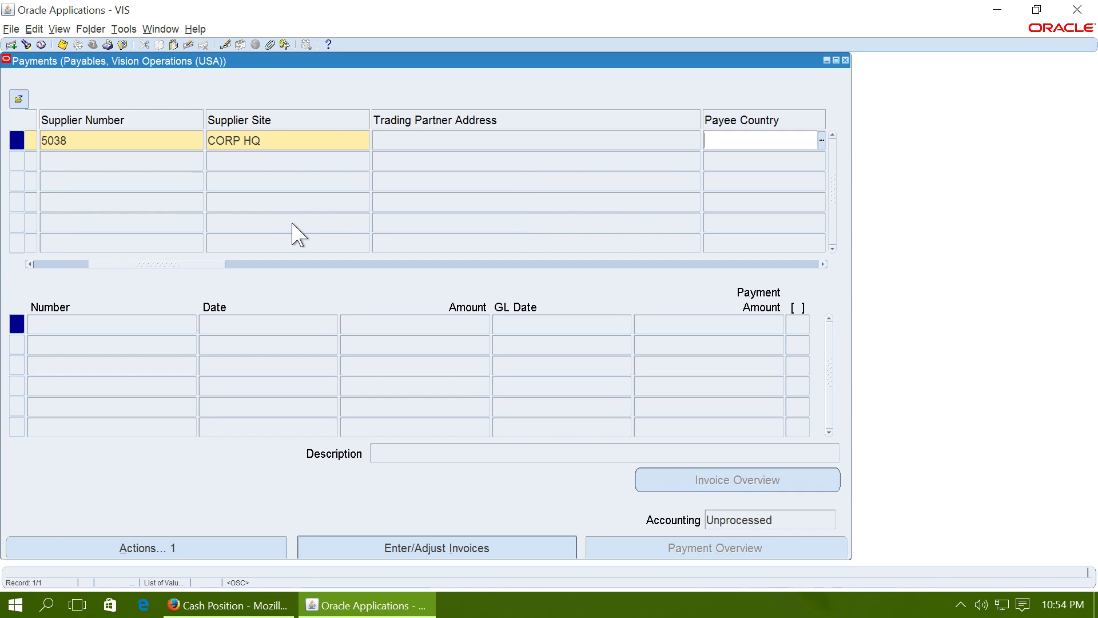
# Set the payment date of the quick payment to 17-DEC-2015
pyautogui.press('Tab')
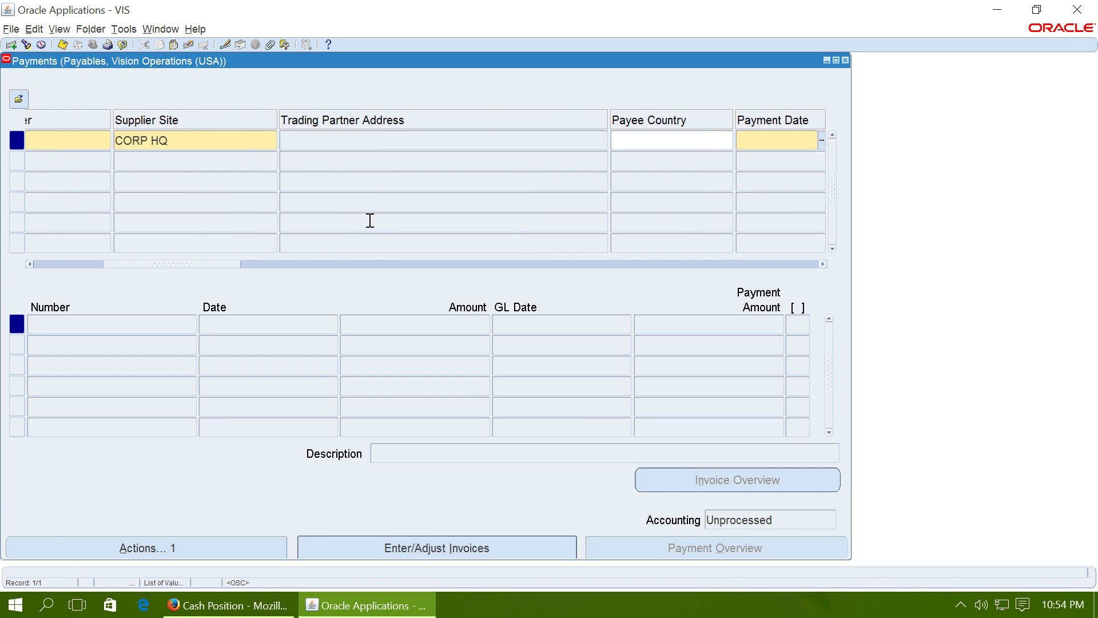
pyautogui.write('17')
pyautogui.write('-DEC')
pyautogui.write('-2015')
pyautogui.press('Tab')
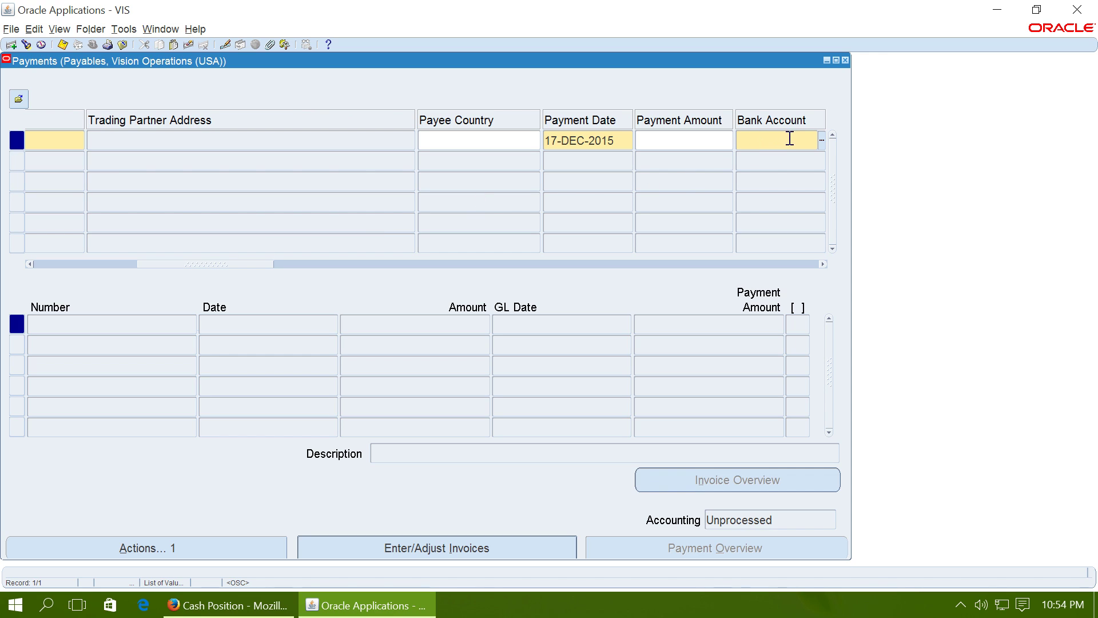
# Find the bank accounts matching BofA% and choose BofA-204 as the payment's bank account
pyautogui.click(821, 140)
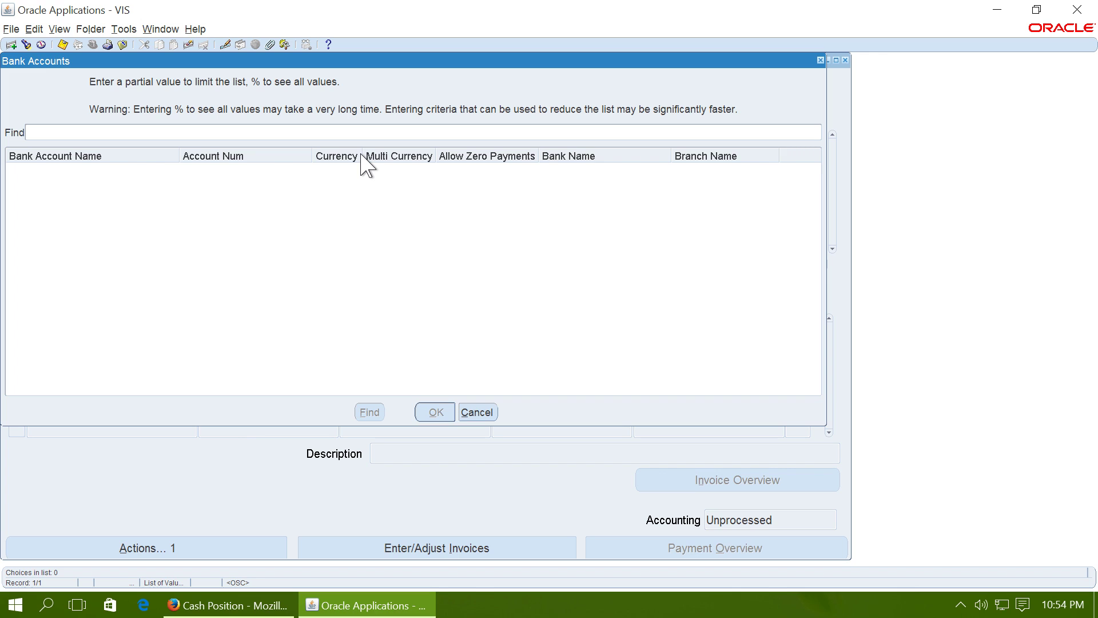
pyautogui.write('Bo')
pyautogui.press('Home')
pyautogui.write('%')
pyautogui.press('Return')
pyautogui.click(64, 142)
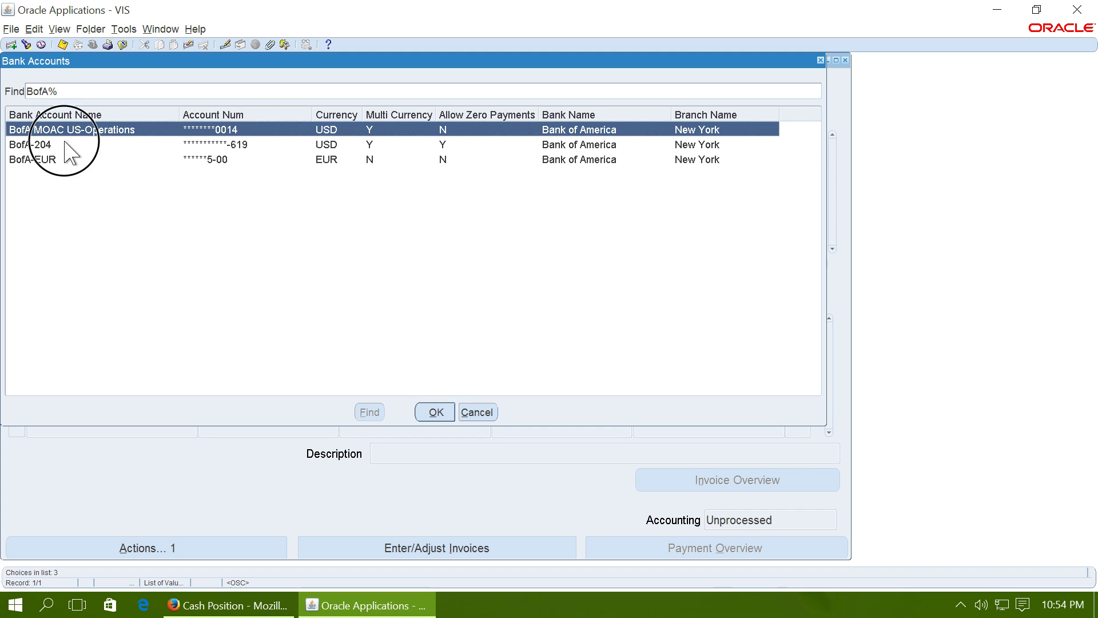
pyautogui.doubleClick(64, 142)
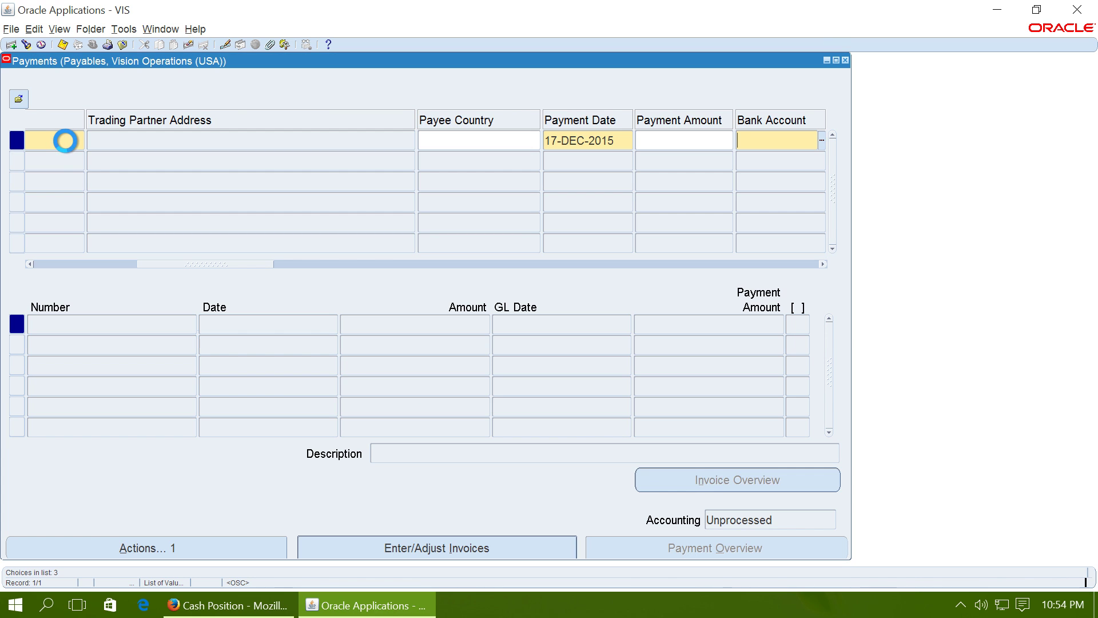
# Choose the first listed Check - USD profile as the payment process profile for the payment
pyautogui.moveTo(251, 264); pyautogui.dragTo(325, 264)
pyautogui.click(672, 135)
pyautogui.click(728, 140)
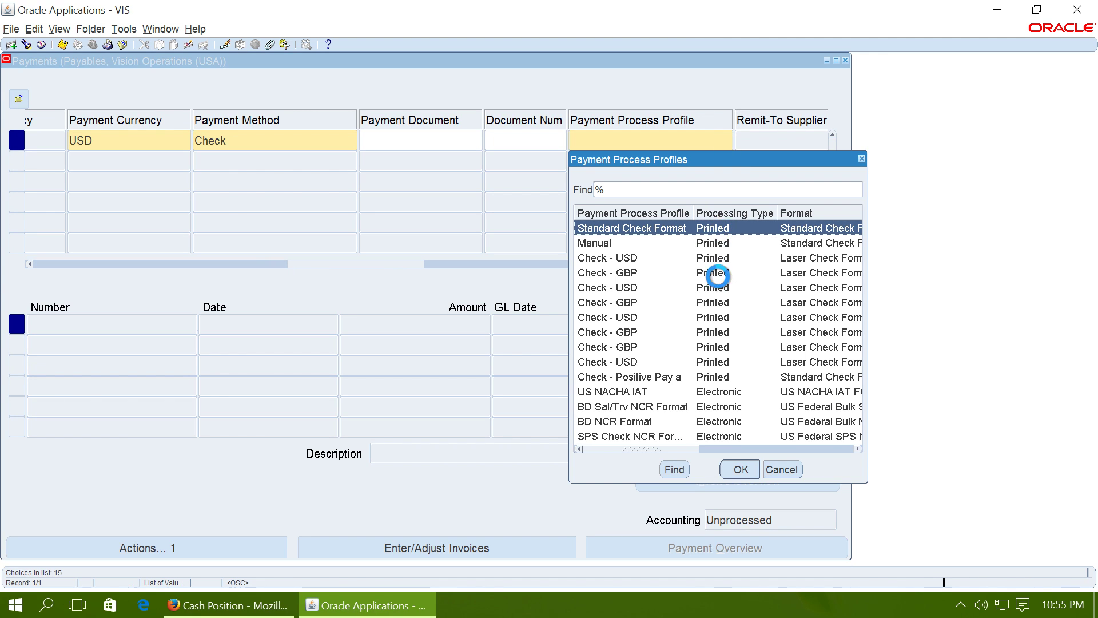
pyautogui.doubleClick(651, 257)
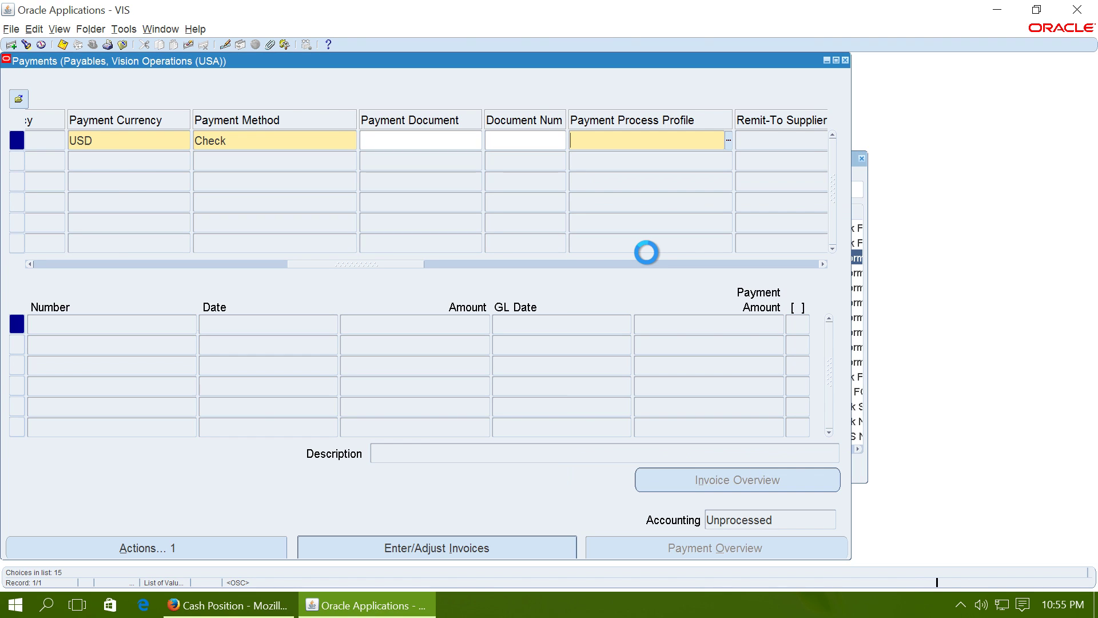
# Open the invoice selection for the payment, then find invoice INV1001 and select it
pyautogui.click(453, 546)
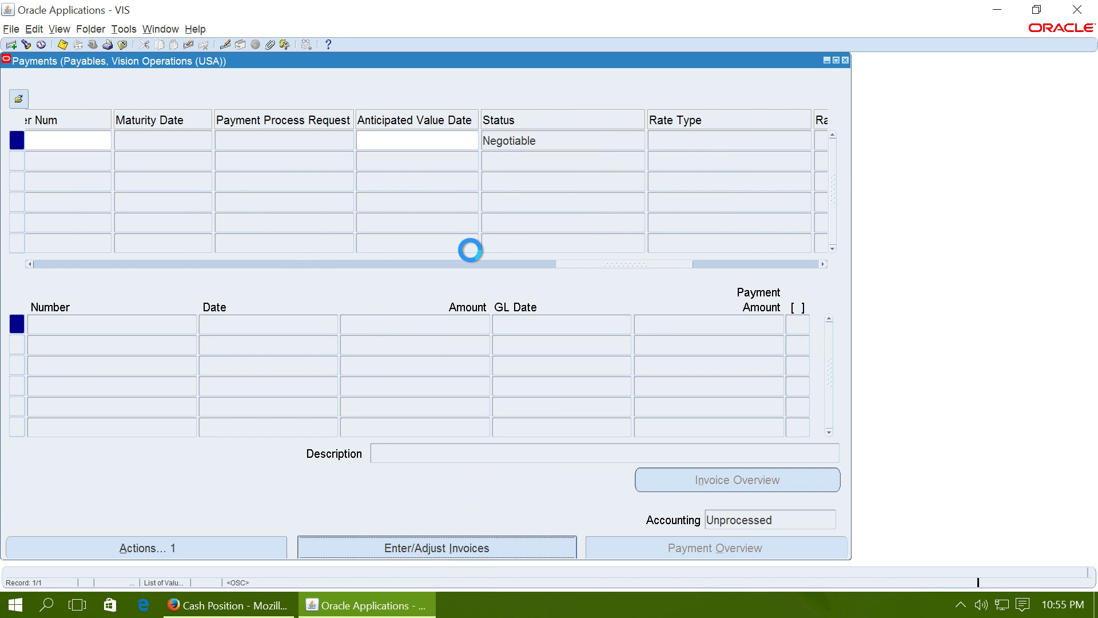
pyautogui.click(145, 226)
pyautogui.write('%')
pyautogui.press('Return')
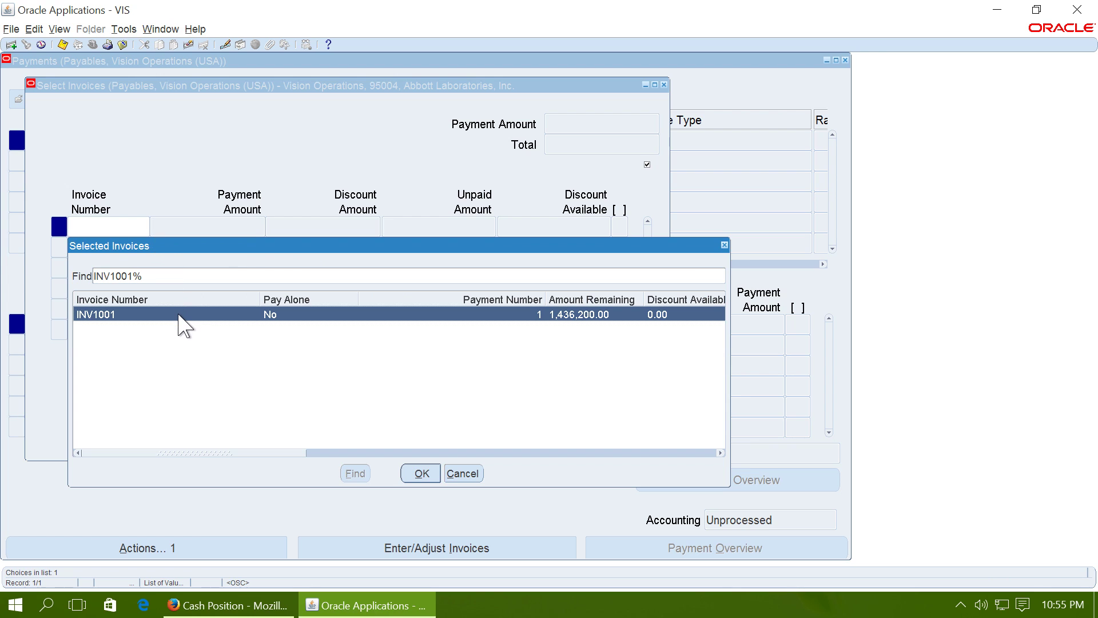
pyautogui.doubleClick(178, 314)
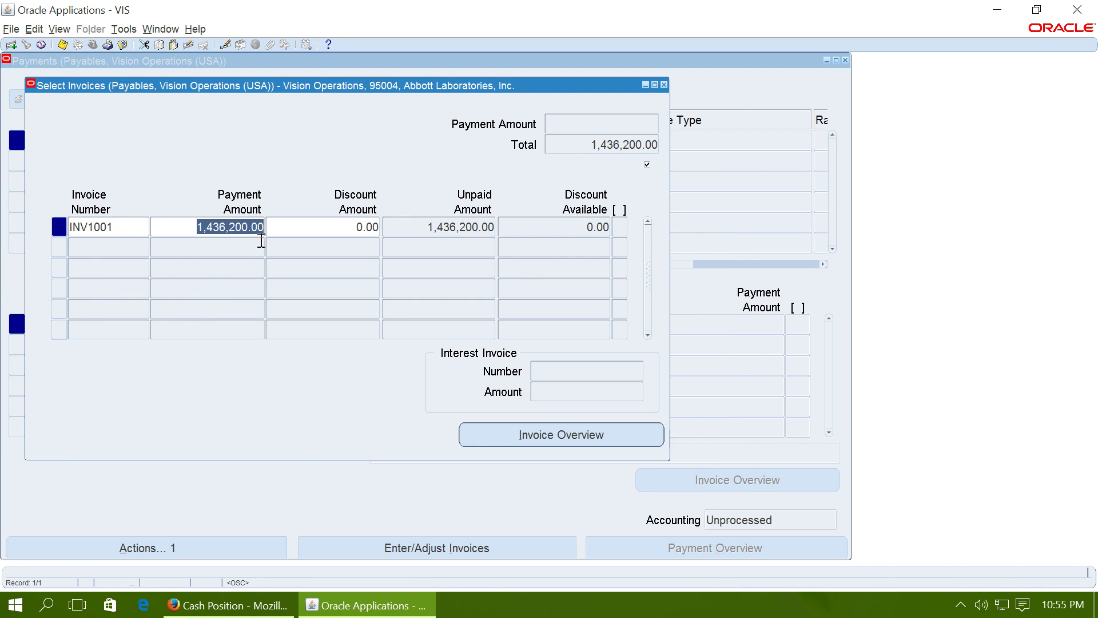
# Set the payment amount for invoice INV1001 to 100,500 and save the payment
pyautogui.write('100500')
pyautogui.press('Tab')
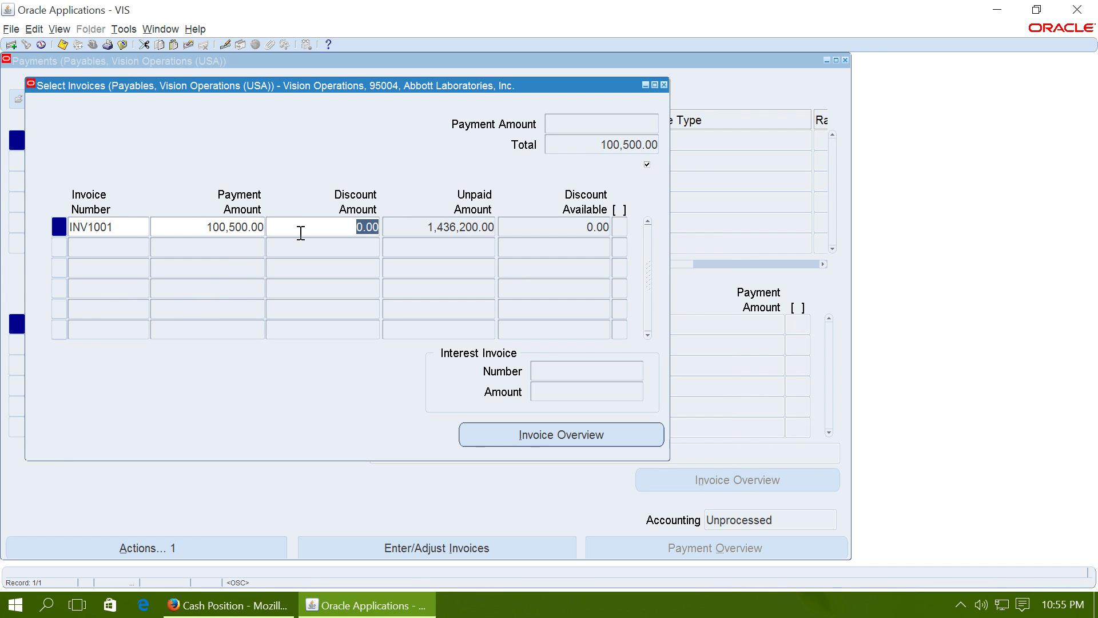
pyautogui.click(62, 44)
pyautogui.press('super+Tab')
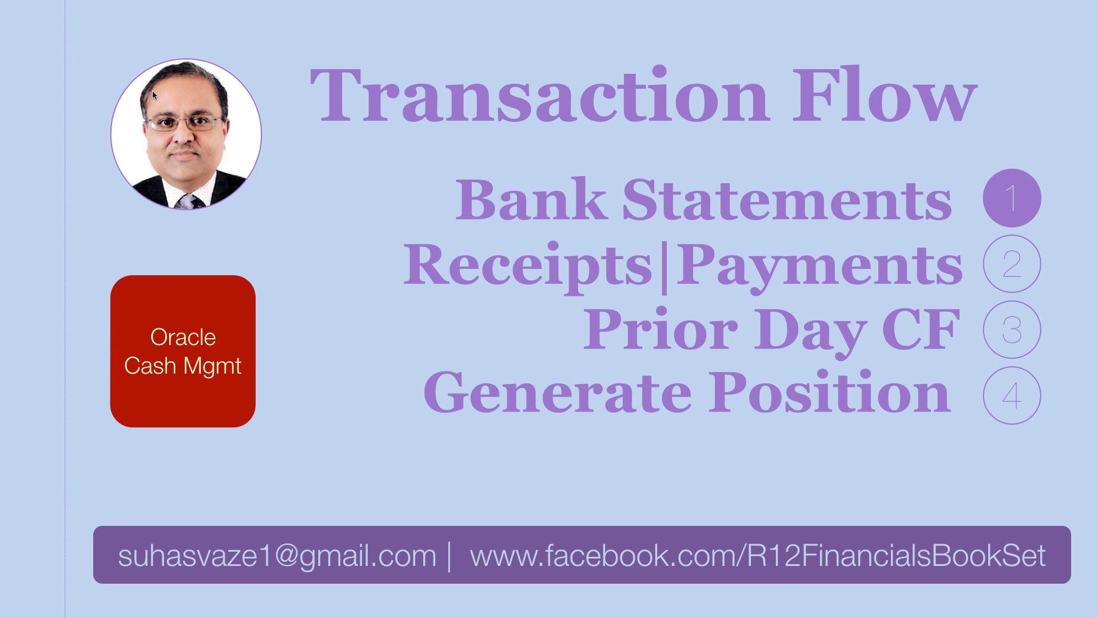
pyautogui.click(1014, 269)
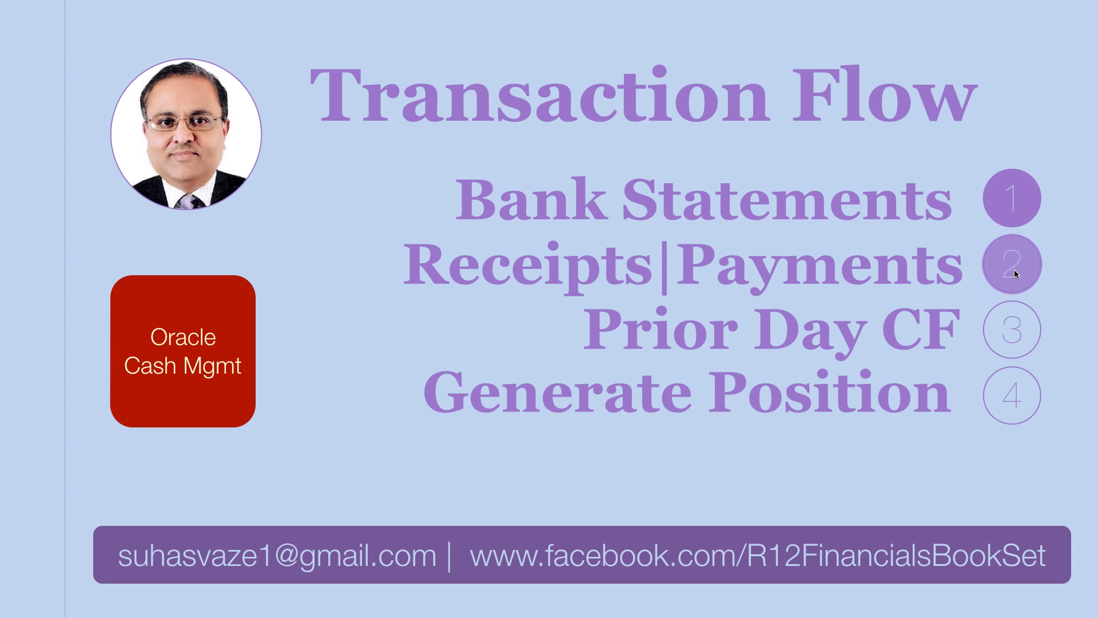